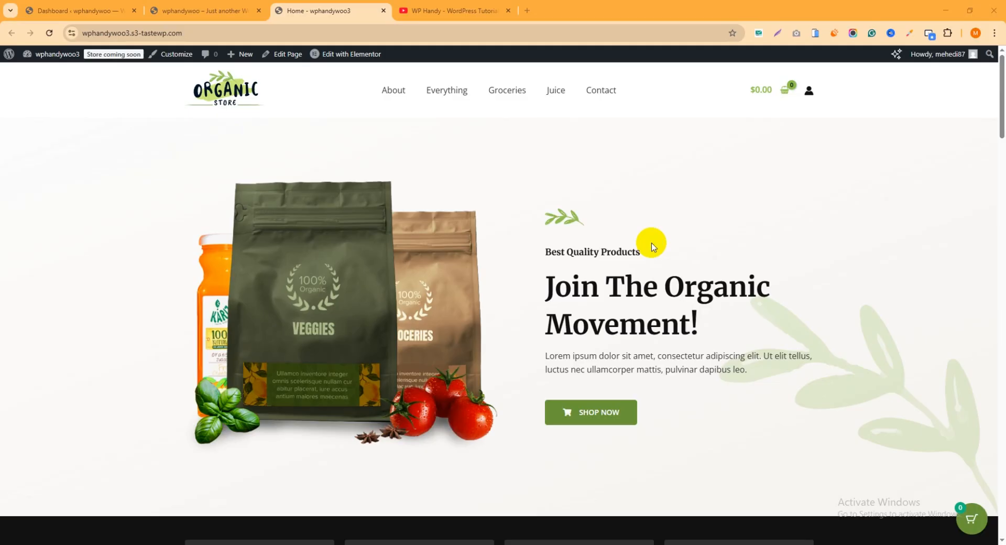
- Look through the published videos on the WP Handy YouTube channel and close the channel page
click(453, 11)
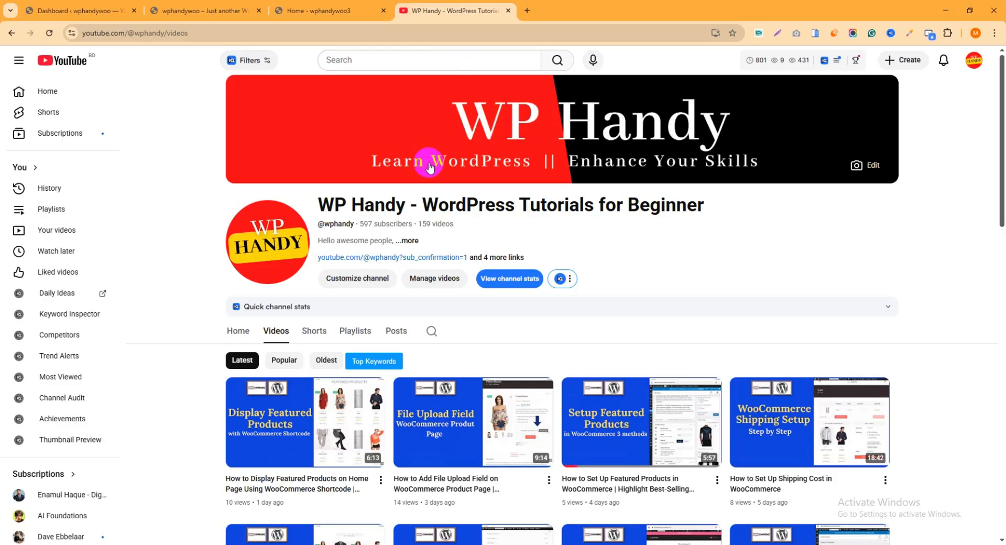
scroll(429, 167, down, 8)
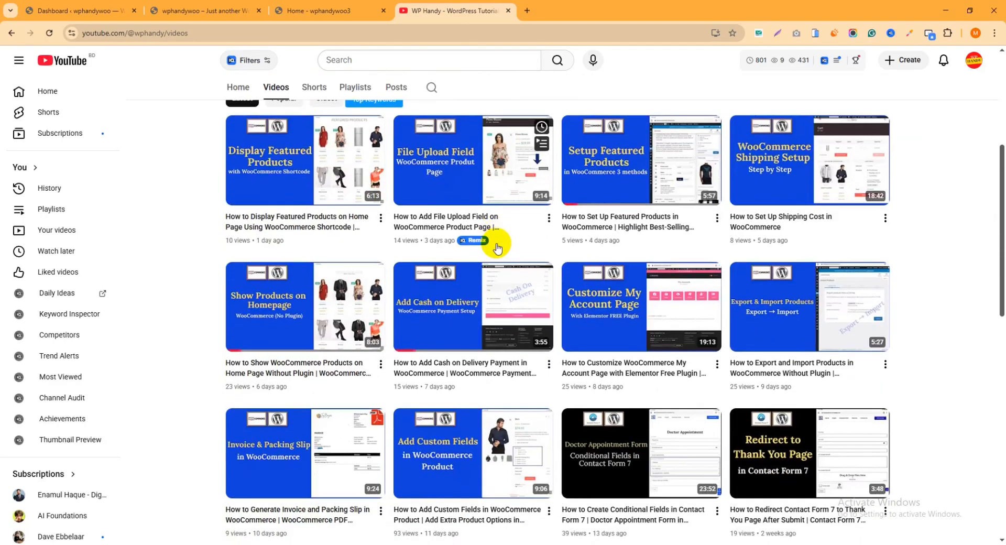
scroll(502, 254, down, 1)
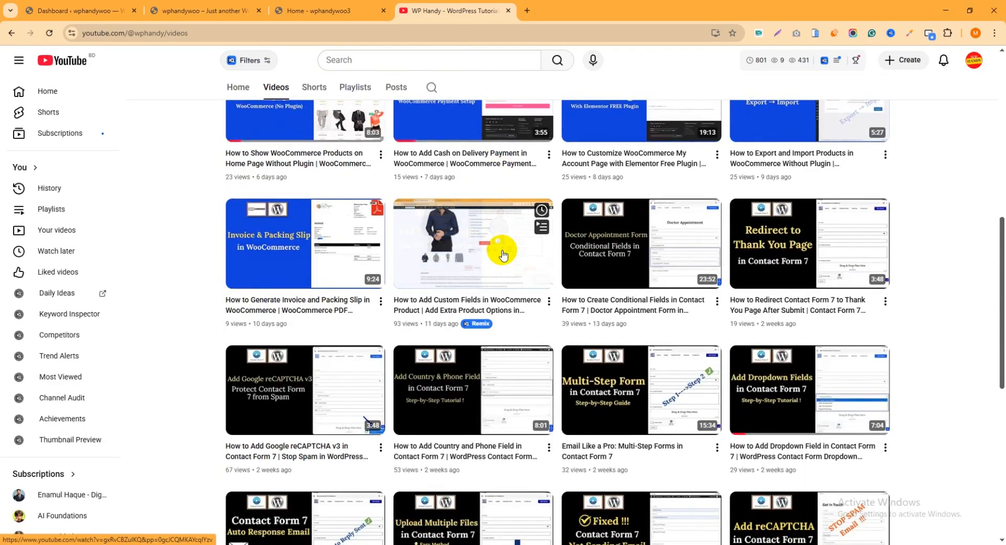
scroll(502, 254, down, 4)
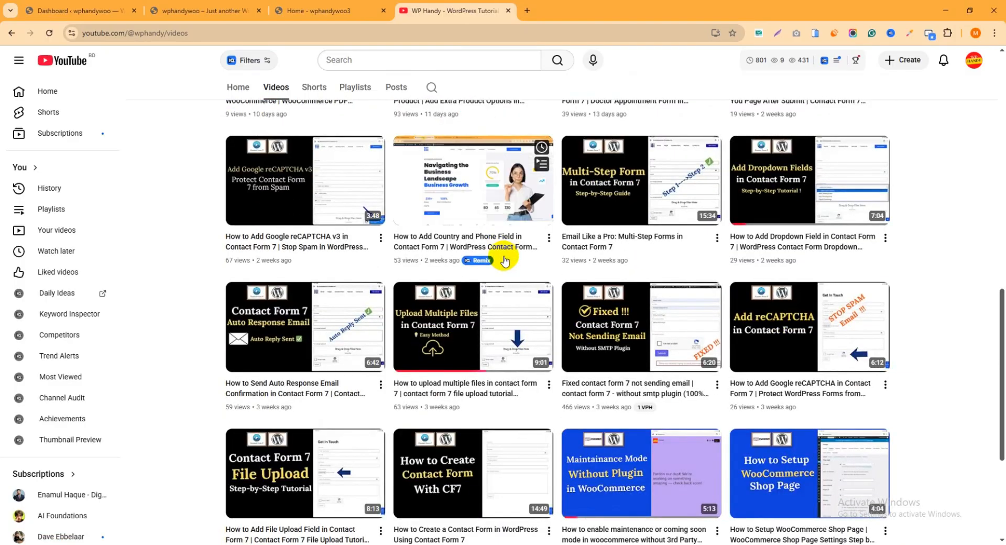
scroll(504, 255, down, 3)
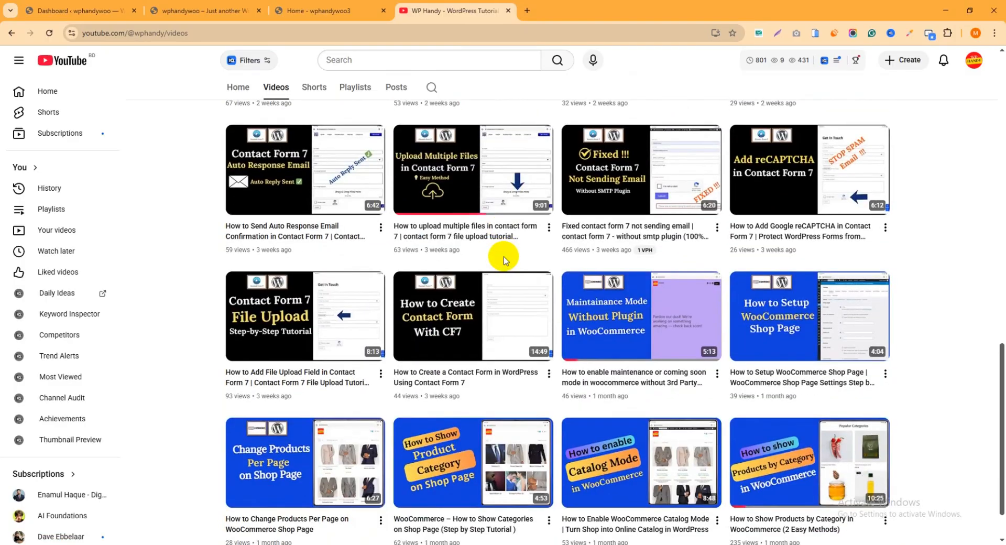
scroll(505, 261, down, 1)
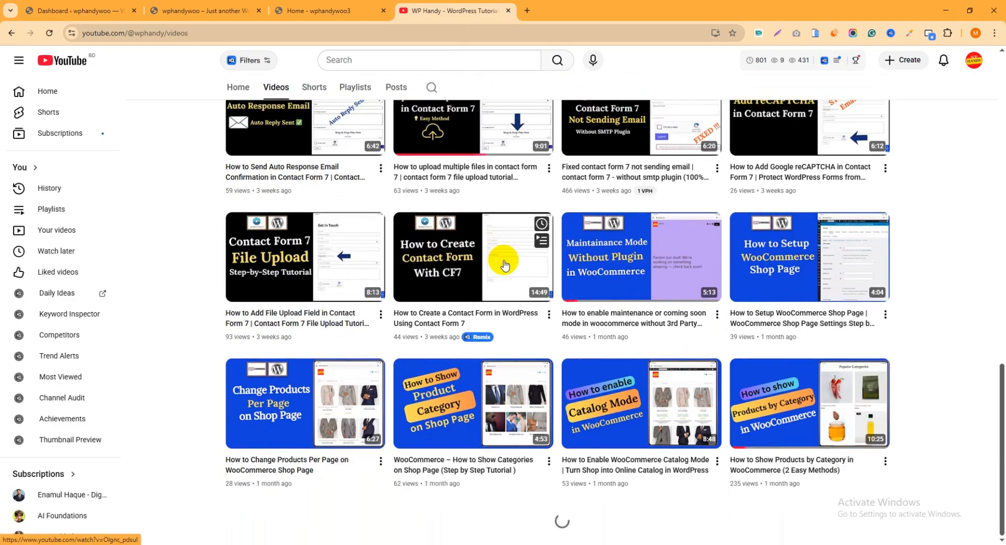
scroll(505, 265, down, 5)
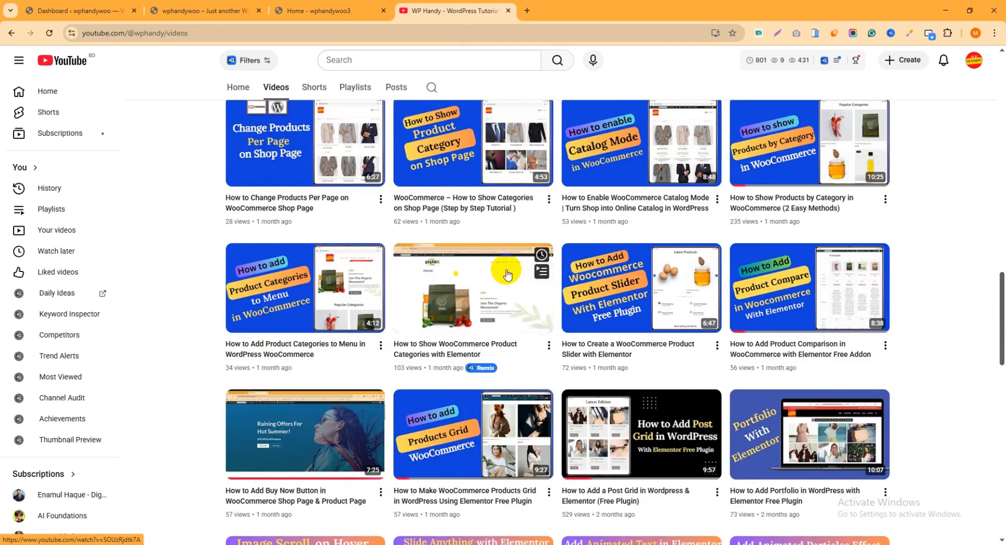
click(508, 11)
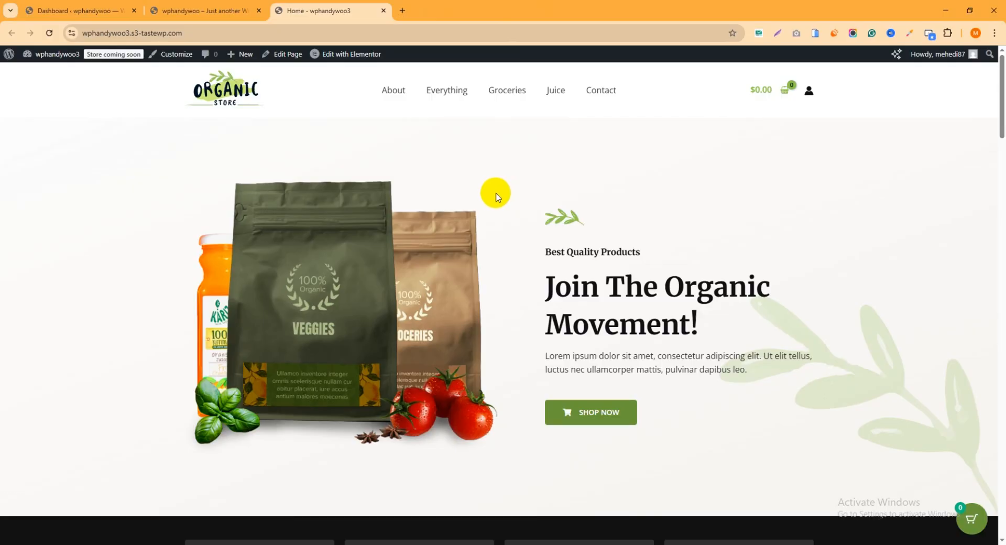
- Examine the organic store's home page down to the product slider below Best Selling Products
scroll(495, 197, down, 7)
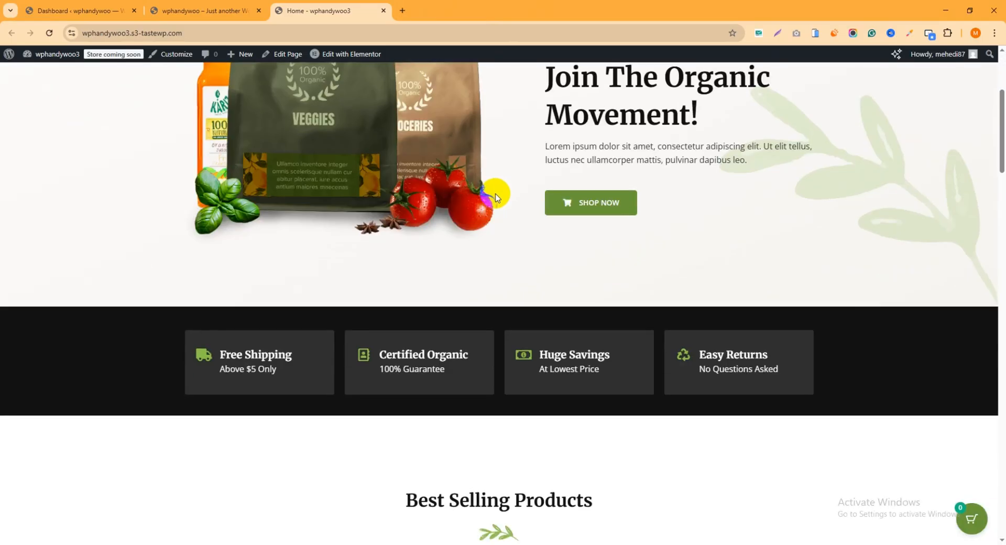
scroll(496, 197, down, 2)
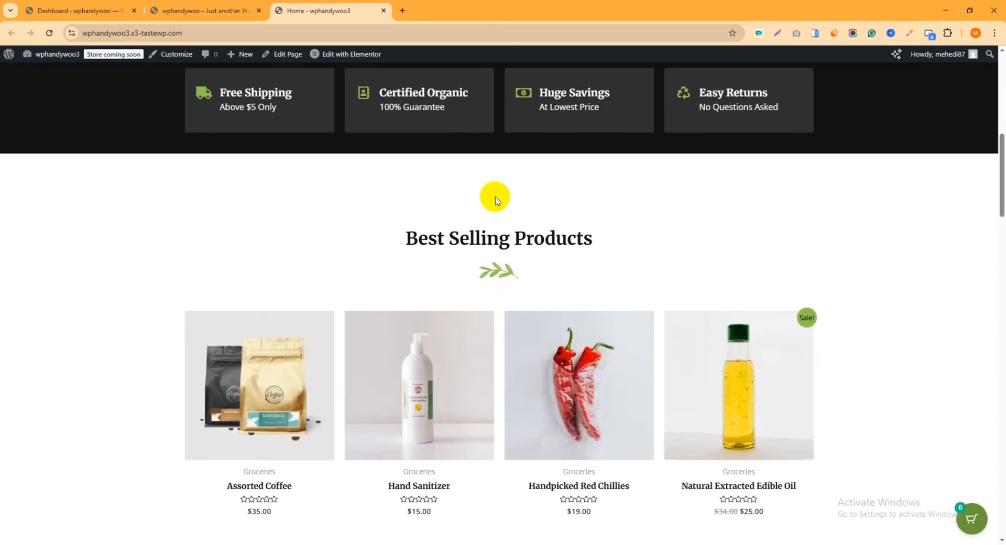
scroll(586, 244, down, 7)
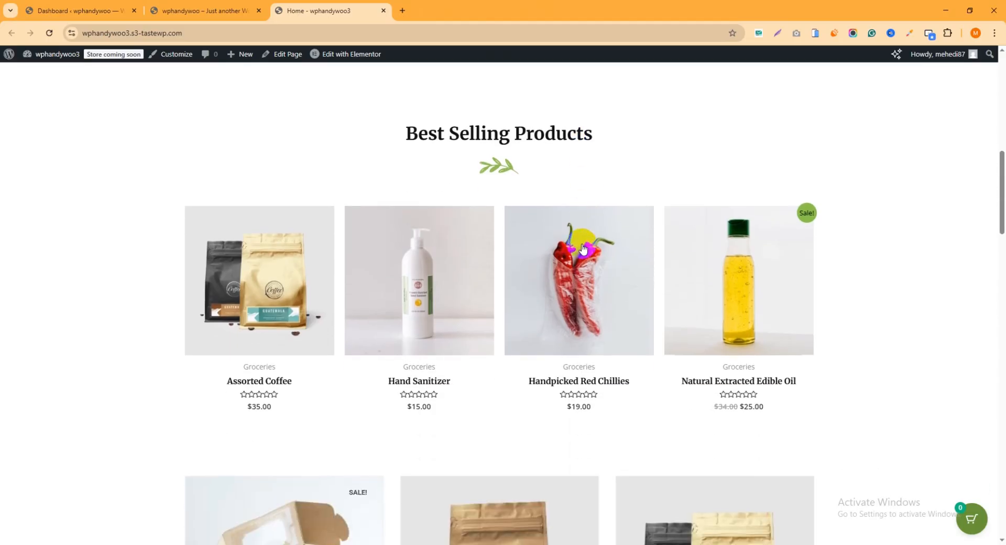
scroll(577, 242, down, 2)
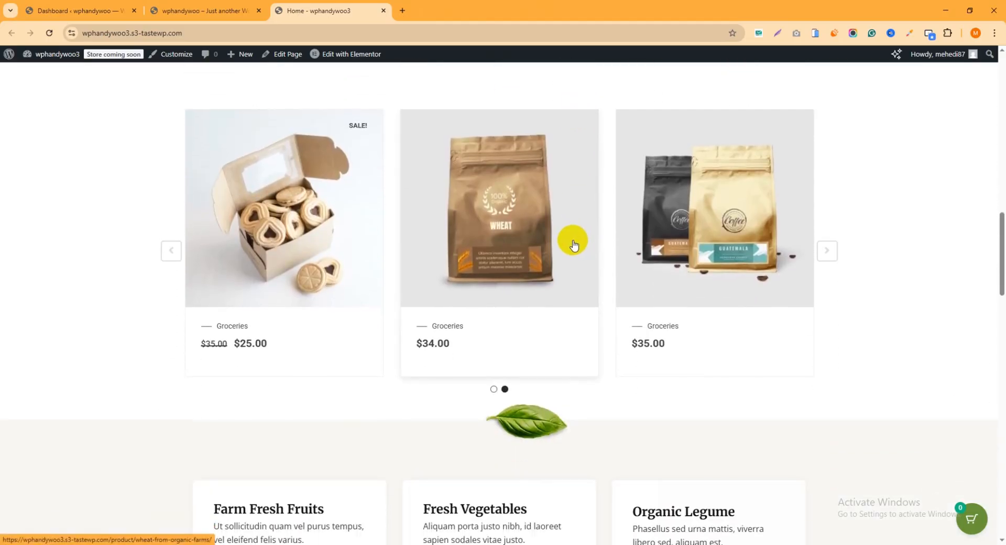
scroll(573, 241, up, 2)
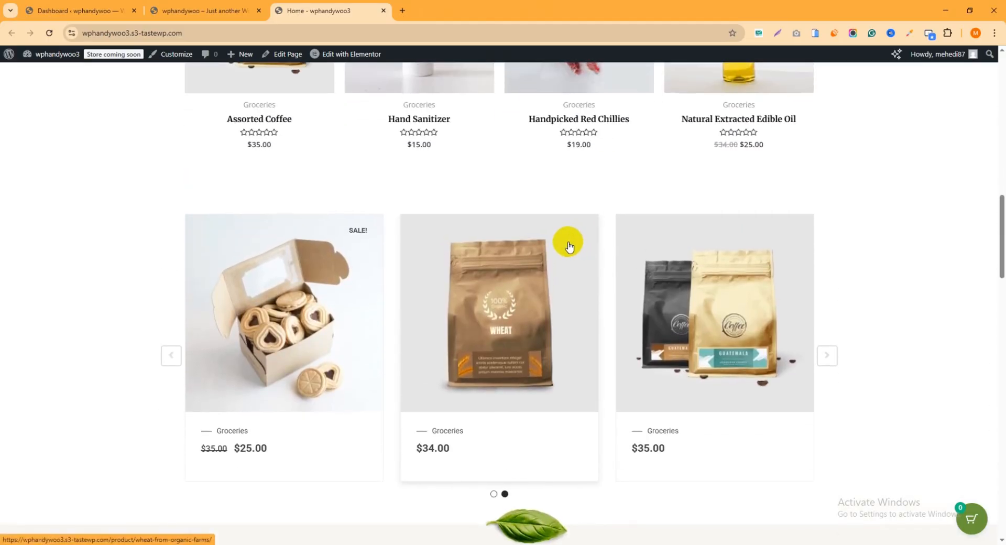
- Cycle through the home page's product slider in both directions to examine its pagination and previous/next navigation
click(494, 494)
click(504, 494)
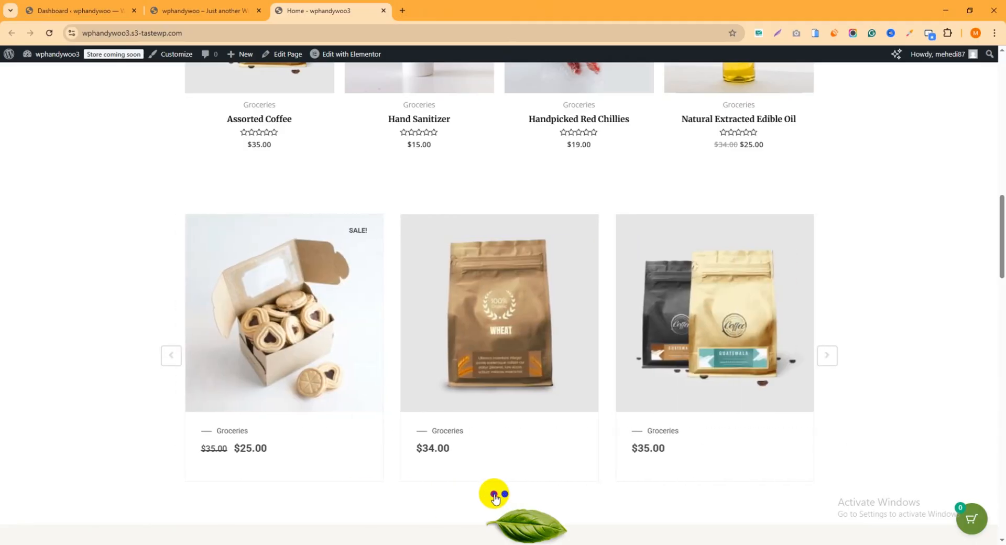
click(494, 494)
click(828, 359)
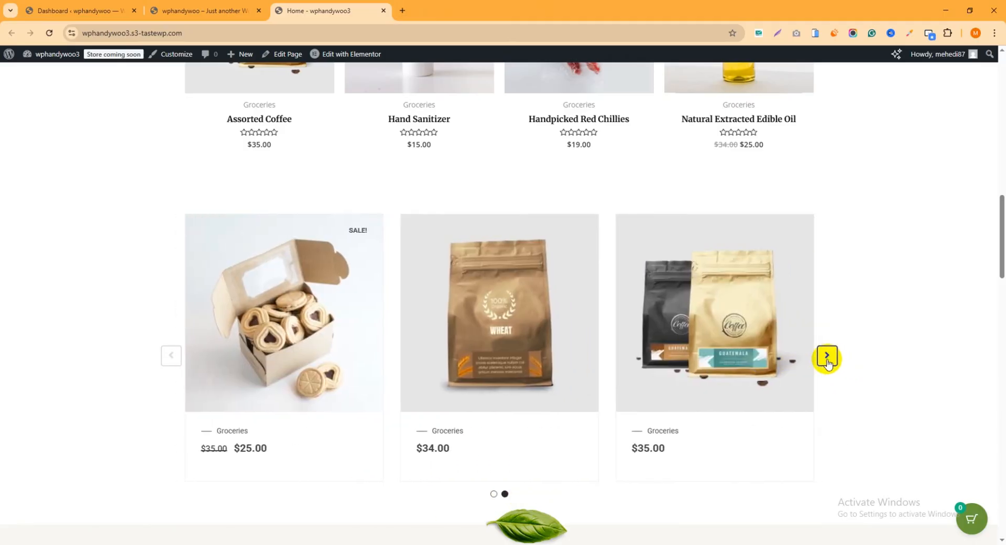
click(827, 358)
click(172, 357)
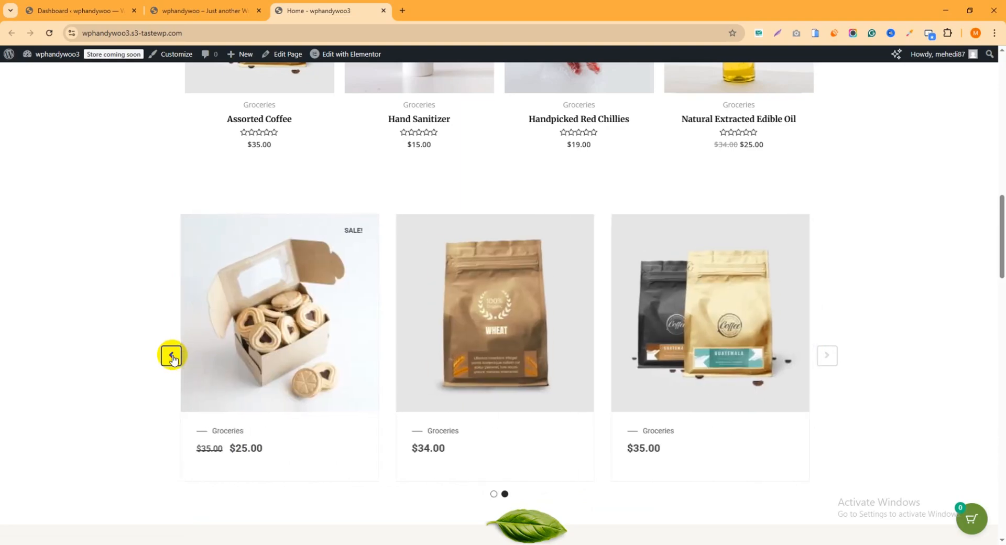
click(828, 356)
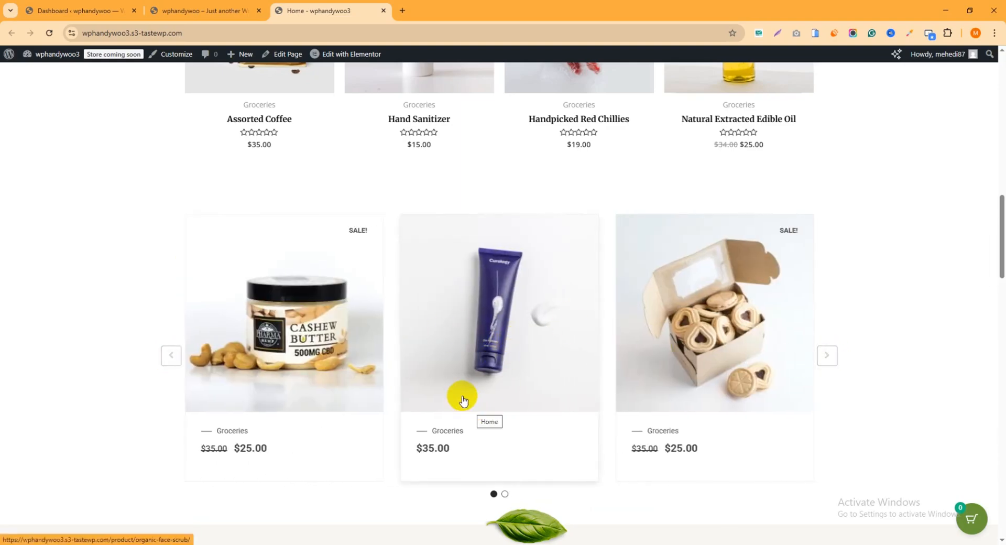
click(172, 357)
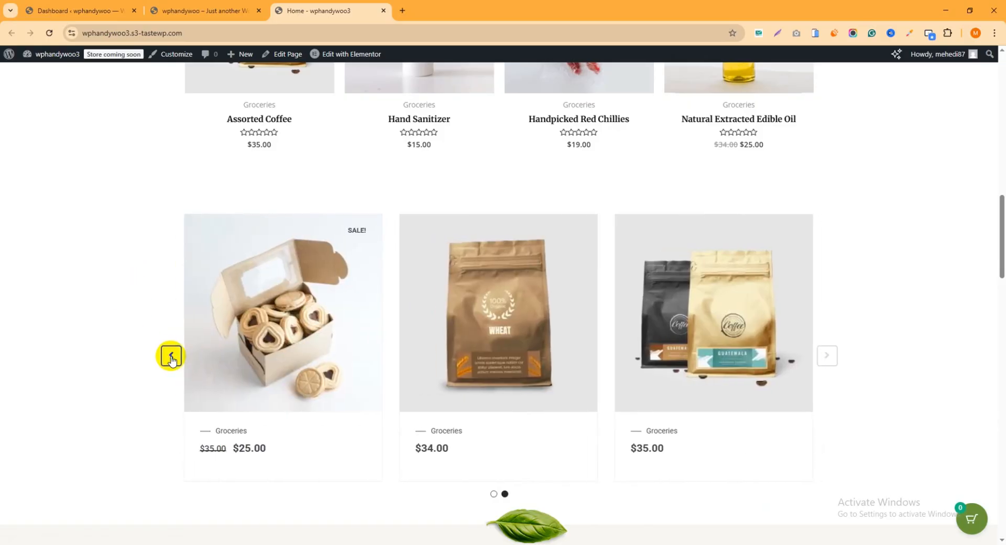
click(828, 356)
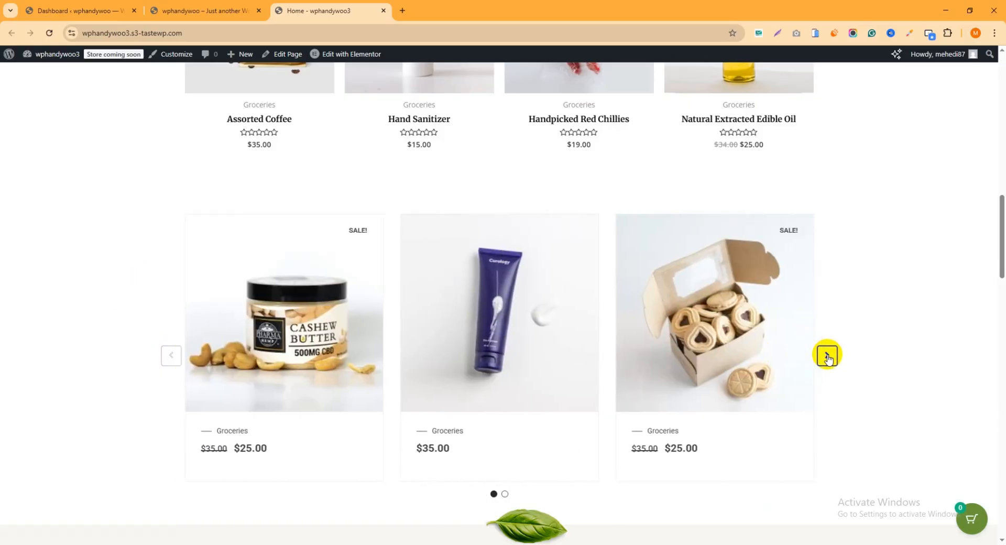
click(826, 356)
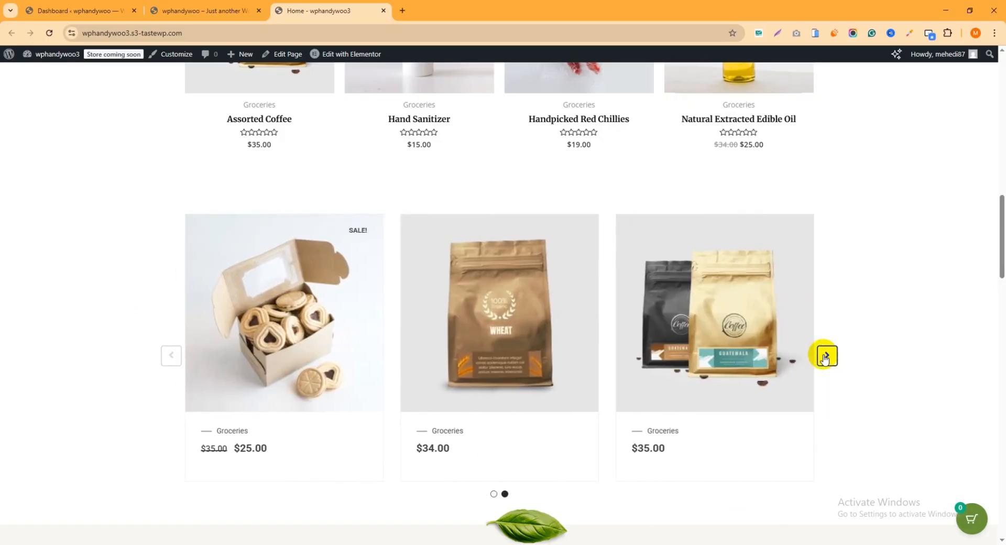
click(826, 356)
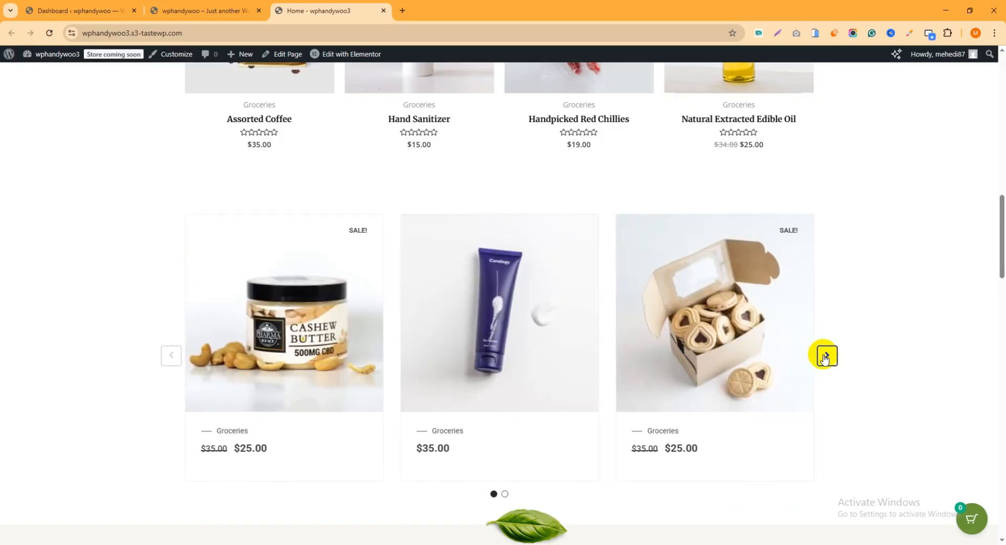
click(826, 356)
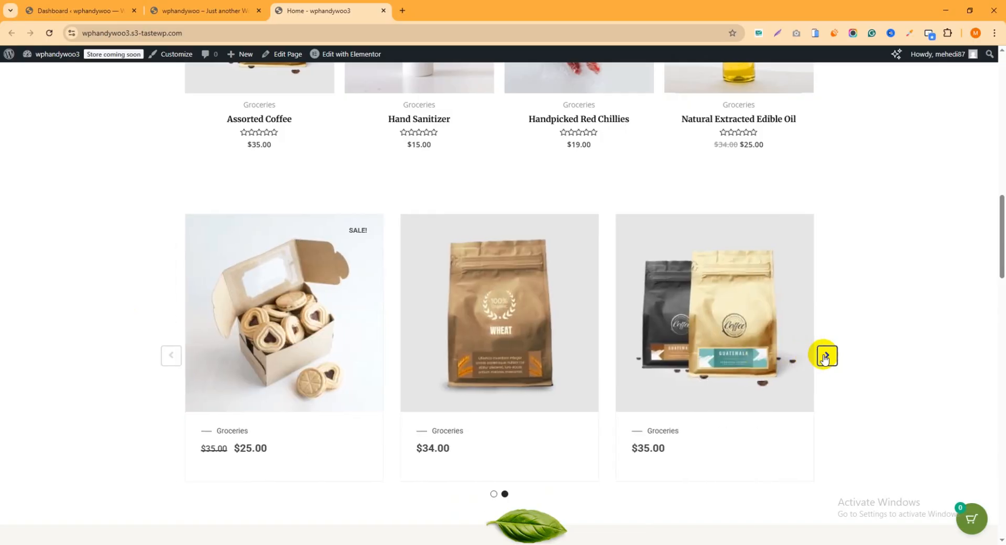
click(826, 357)
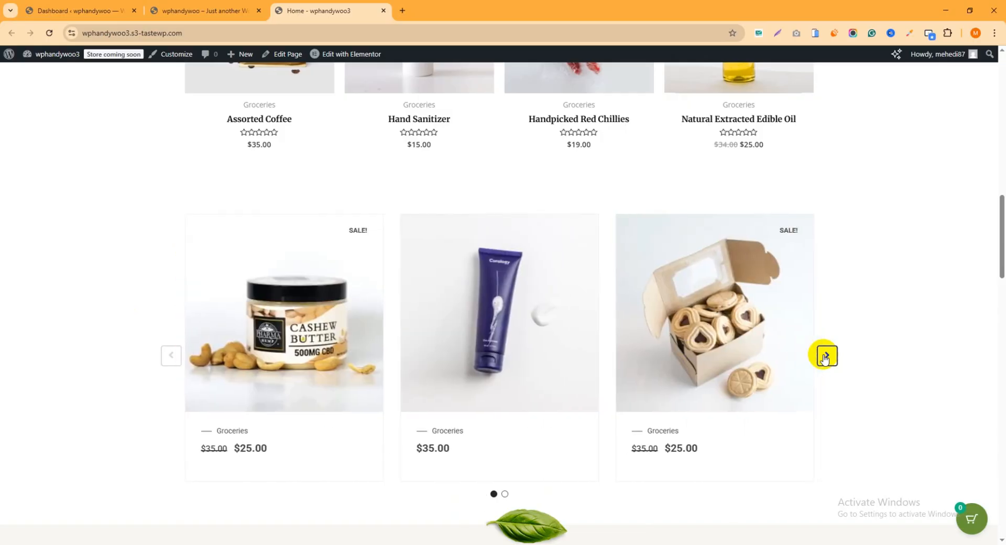
click(825, 357)
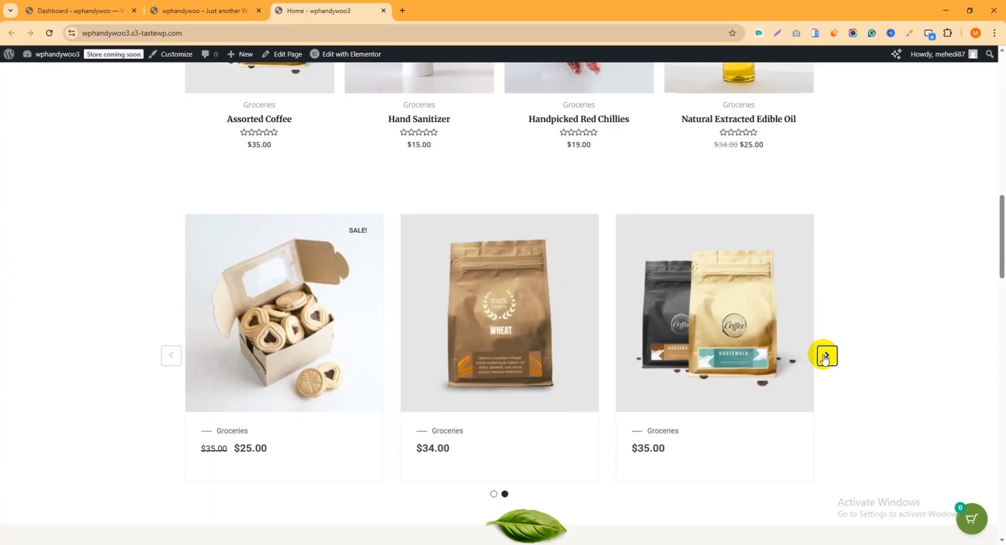
click(825, 357)
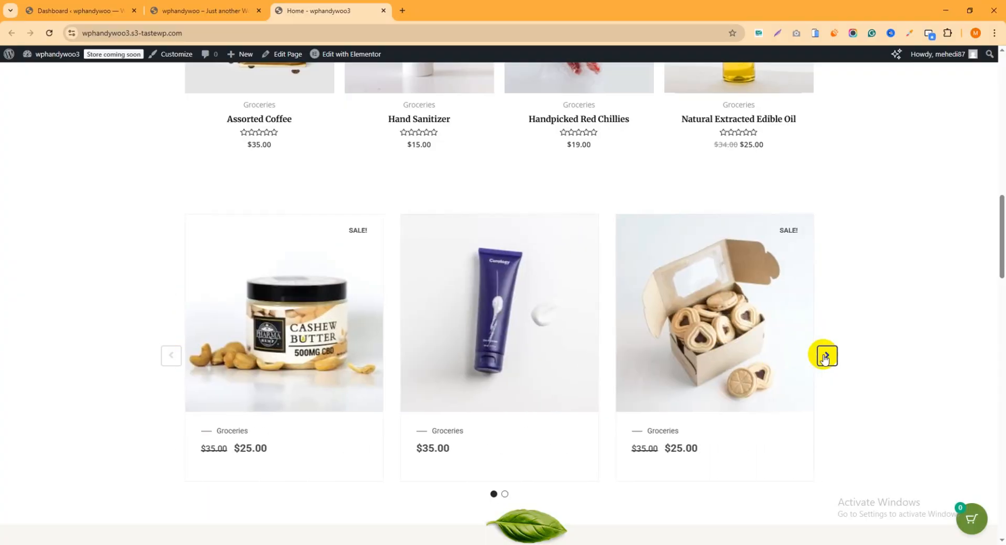
- Search for the plugin "shoplentor" among the plugins that can be added to the wphandywoo WordPress site
click(79, 11)
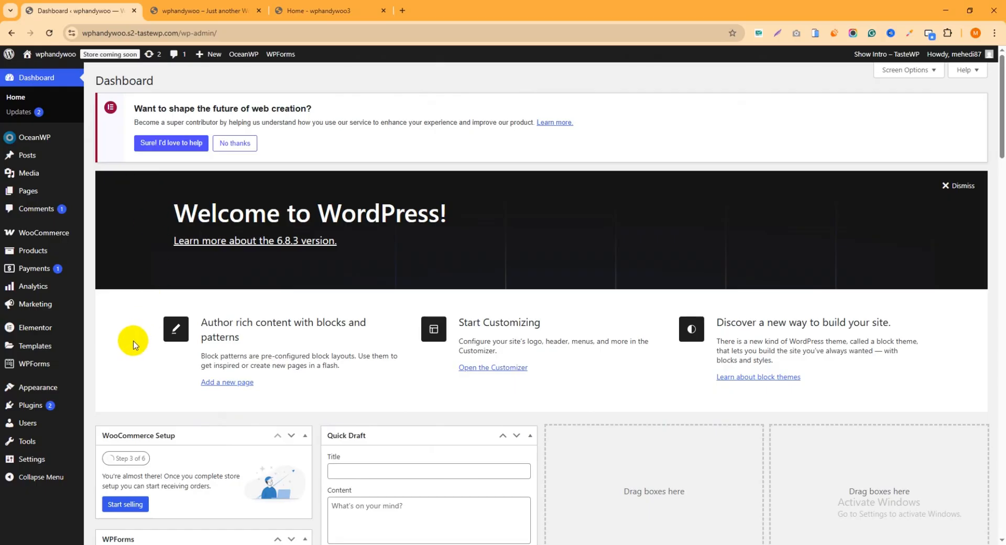
mouse_move(42, 409)
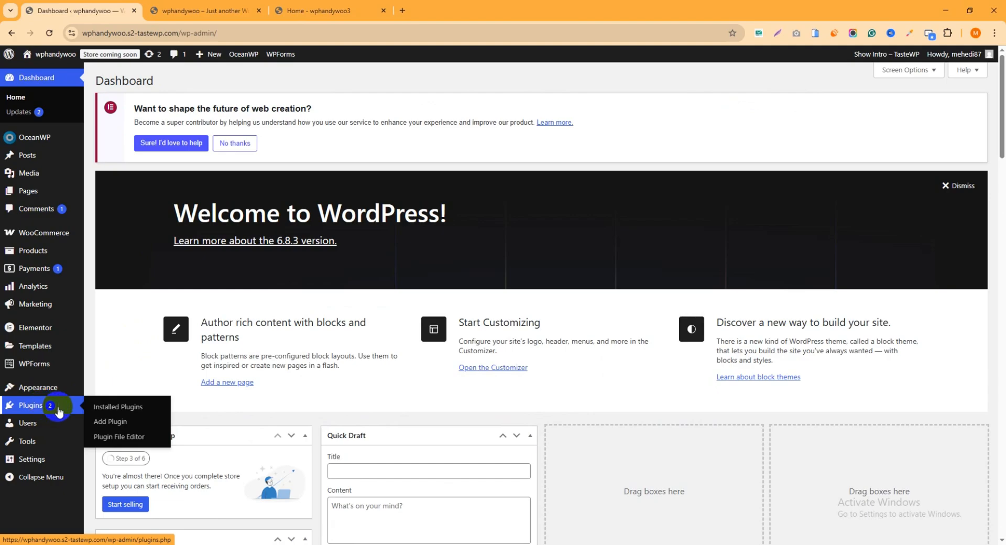
click(121, 422)
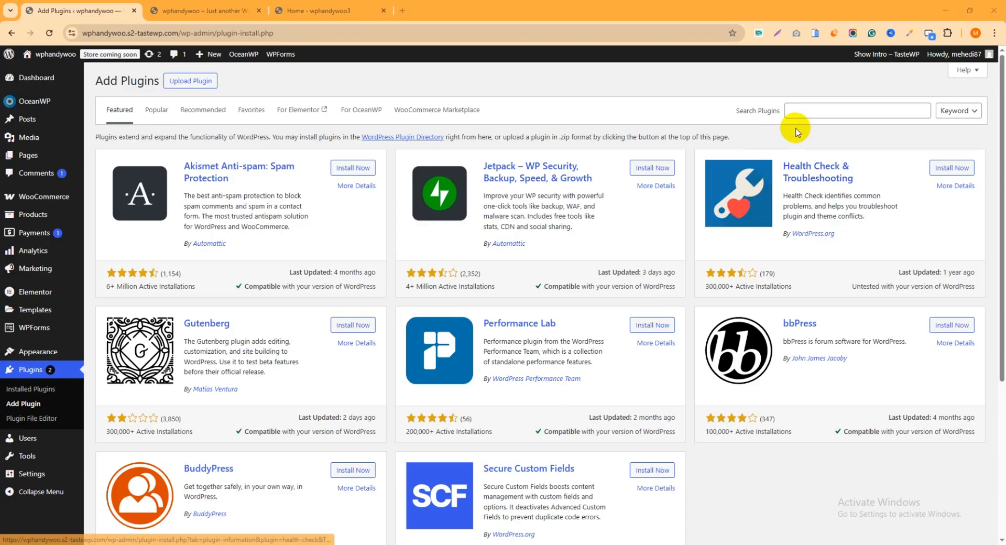
click(811, 113)
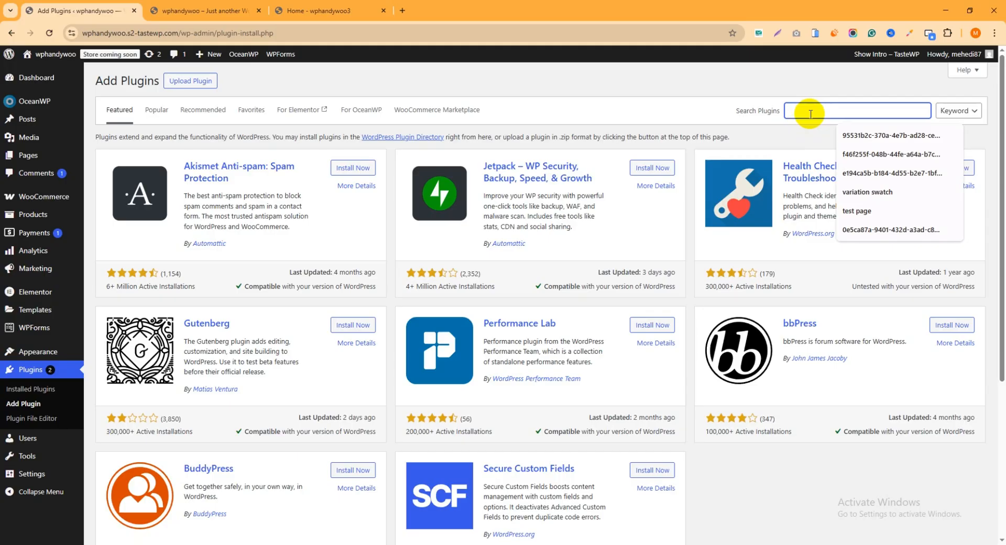
text(shop)
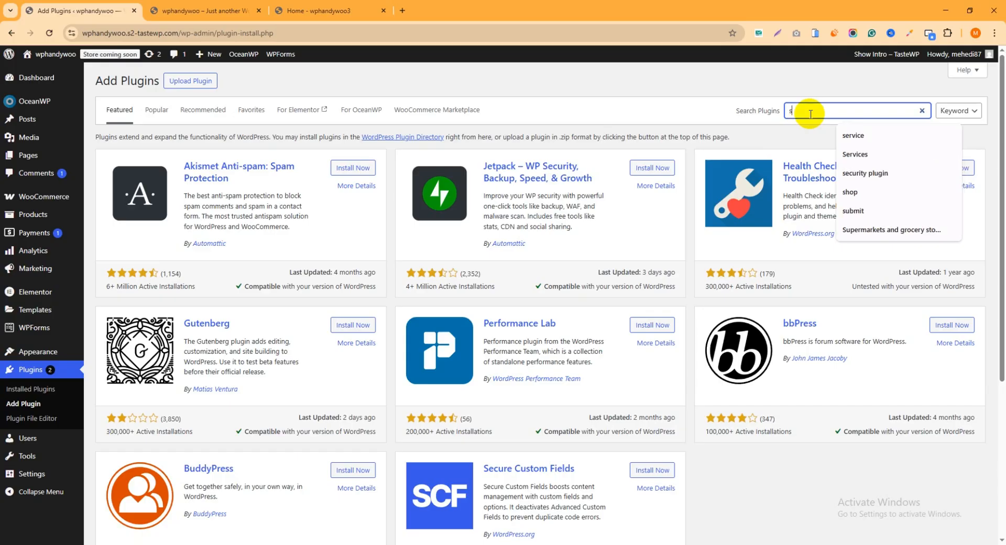
text(lentor)
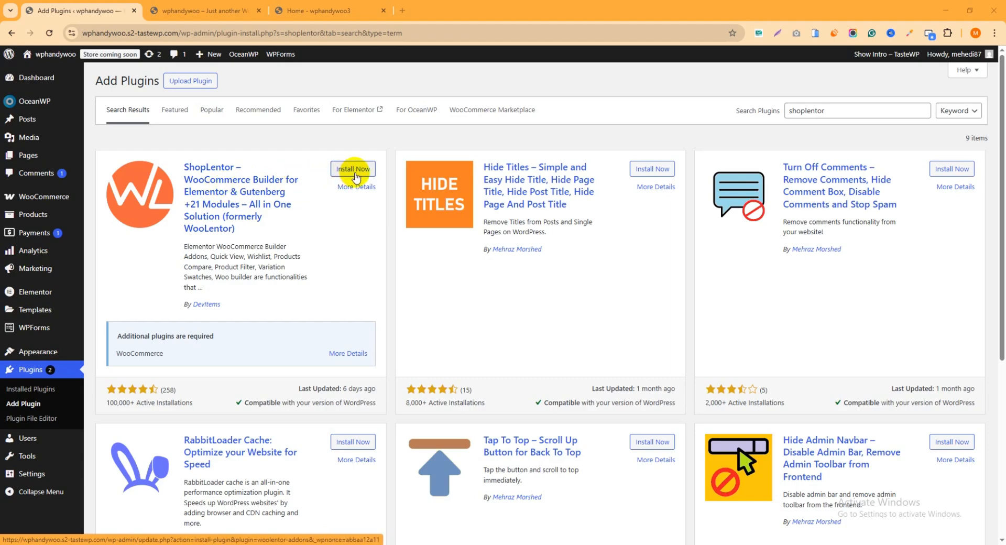
- Install and activate the ShopLentor – WooCommerce Builder for Elementor & Gutenberg plugin, and check its entry among the installed plugins
click(357, 173)
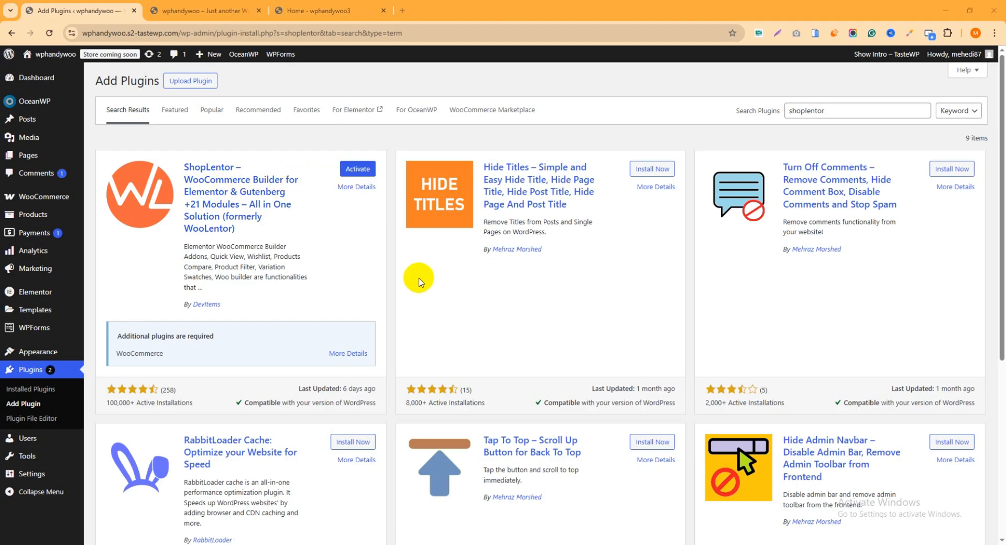
click(364, 172)
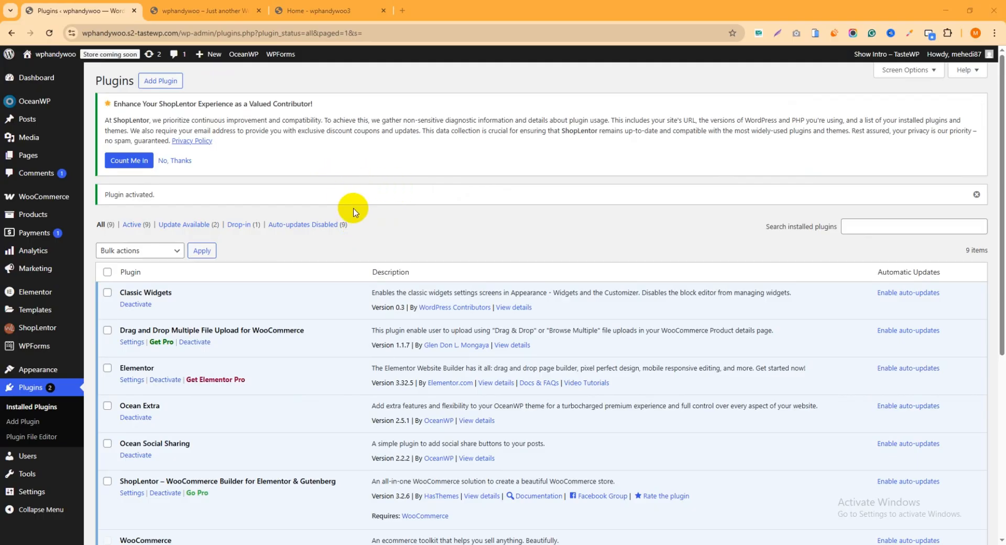
scroll(353, 212, down, 3)
scroll(353, 212, down, 1)
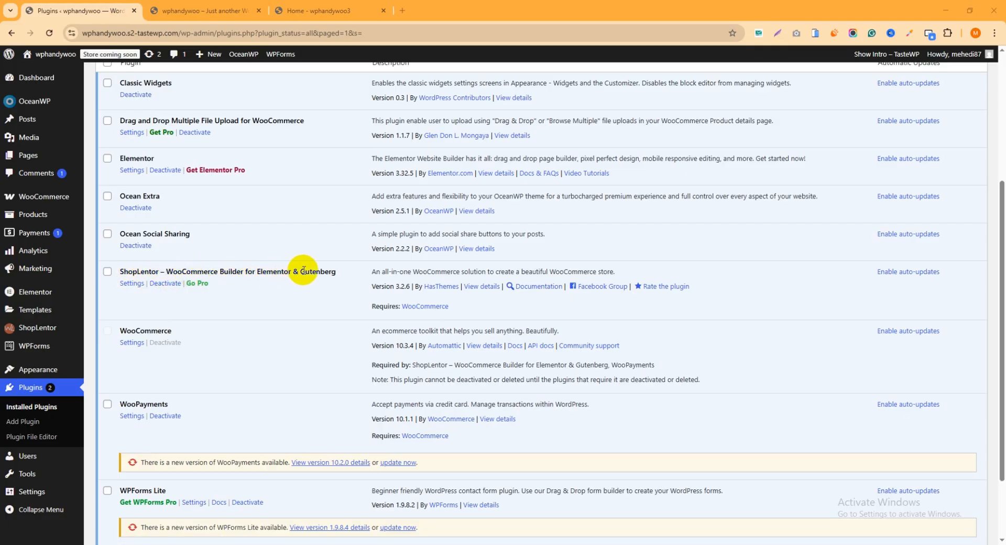
scroll(308, 271, up, 1)
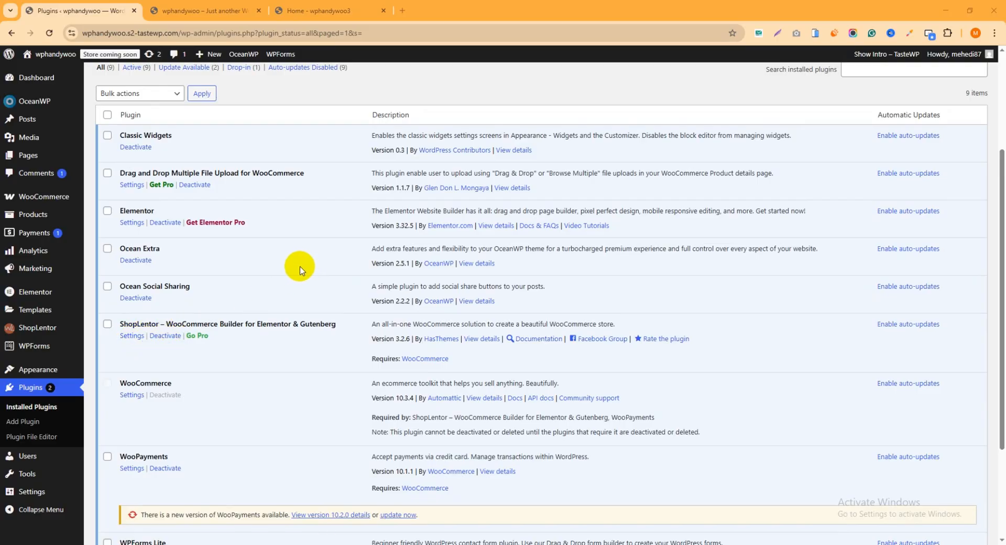
- Open the ShopLentor settings and show the list of elements the plugin provides
scroll(297, 270, down, 1)
scroll(296, 270, down, 2)
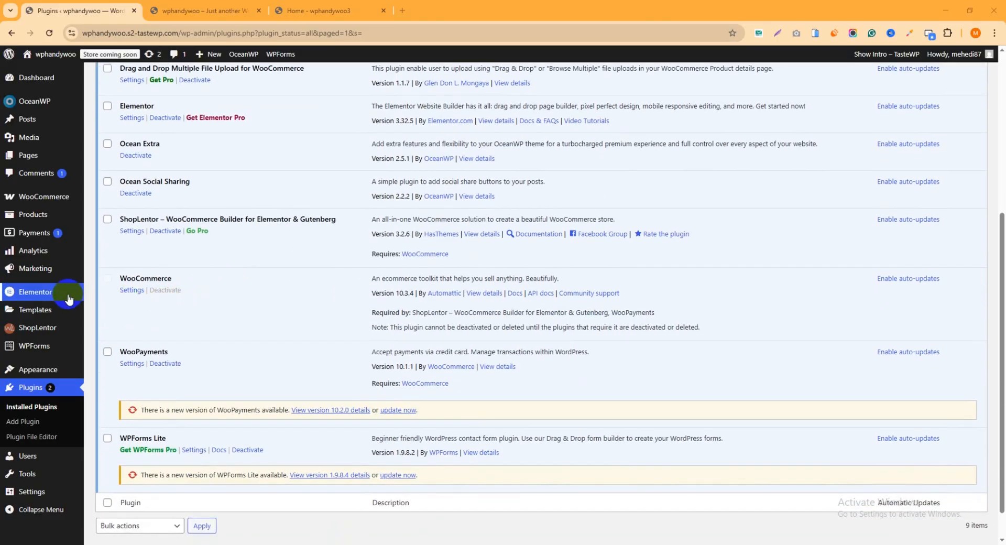
mouse_move(42, 332)
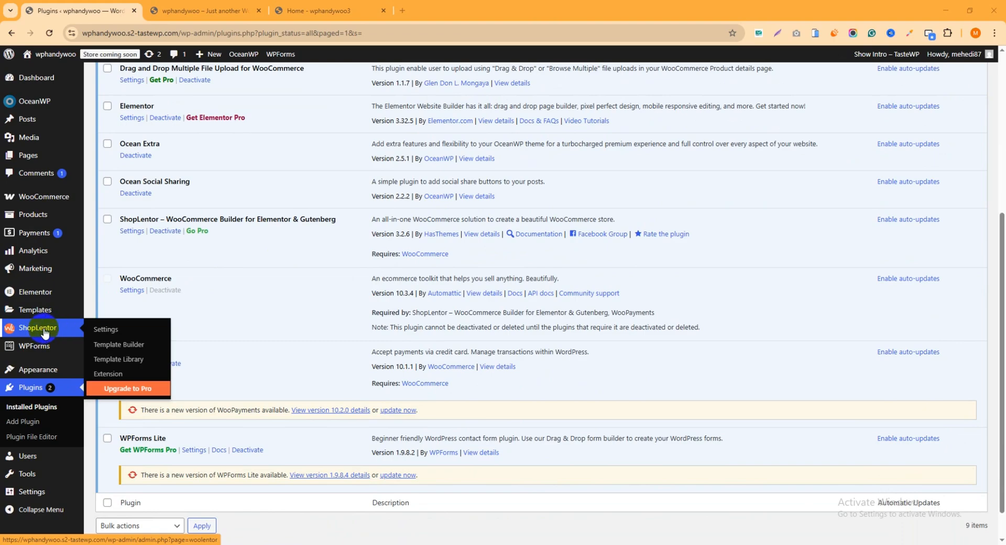
click(109, 334)
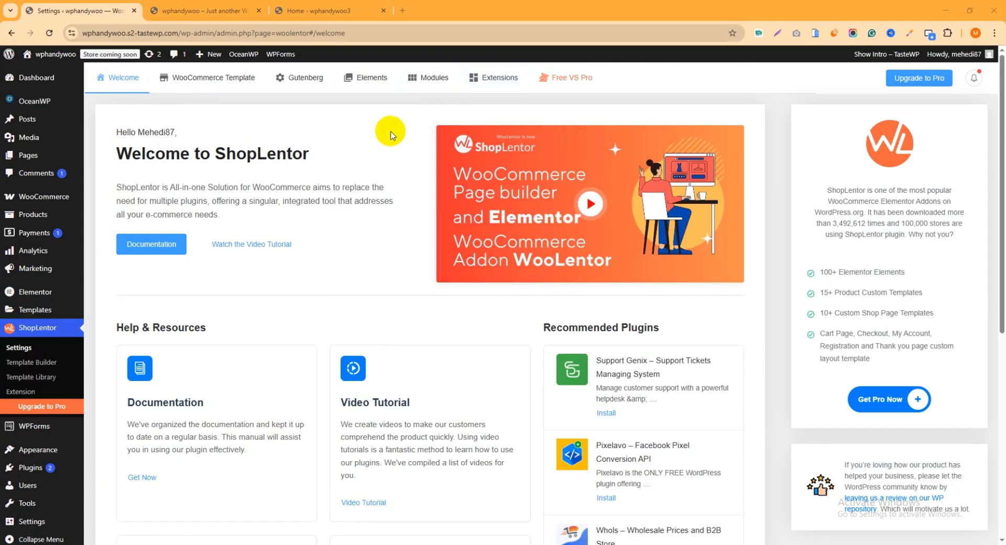
click(371, 84)
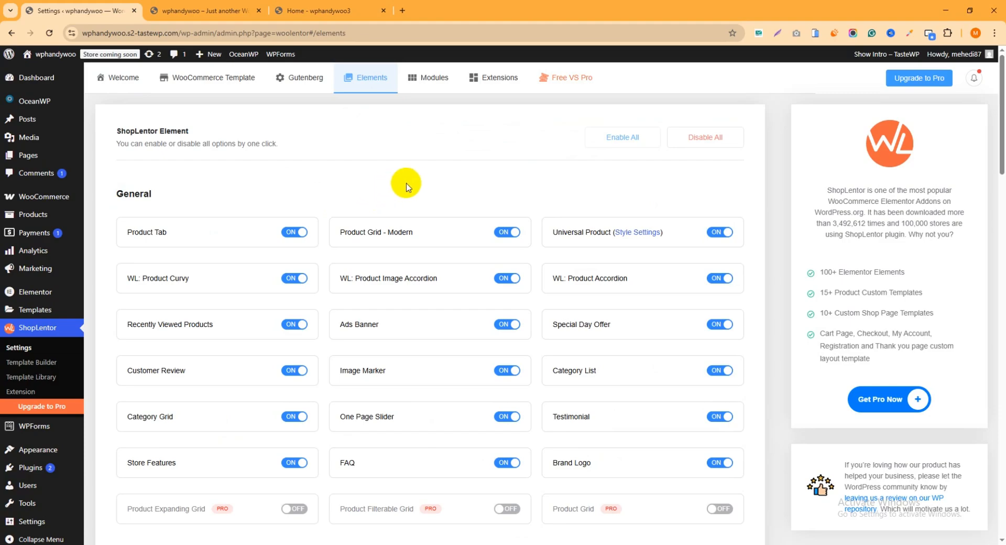
- Examine the ShopLentor elements from General through Shop / Archive, Single Product, Cart, Checkout and My Account, ending back at General
scroll(411, 195, down, 4)
scroll(414, 220, down, 12)
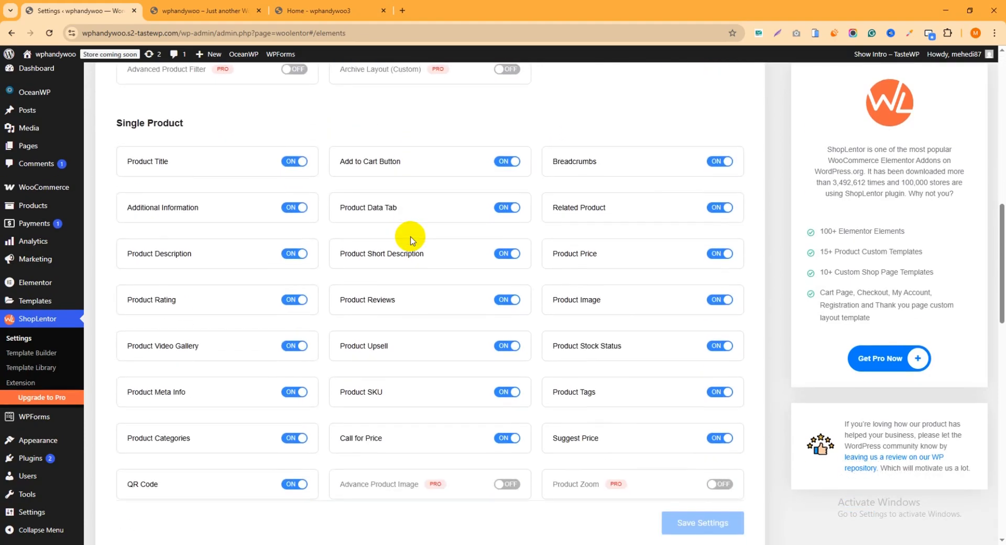
scroll(454, 273, down, 6)
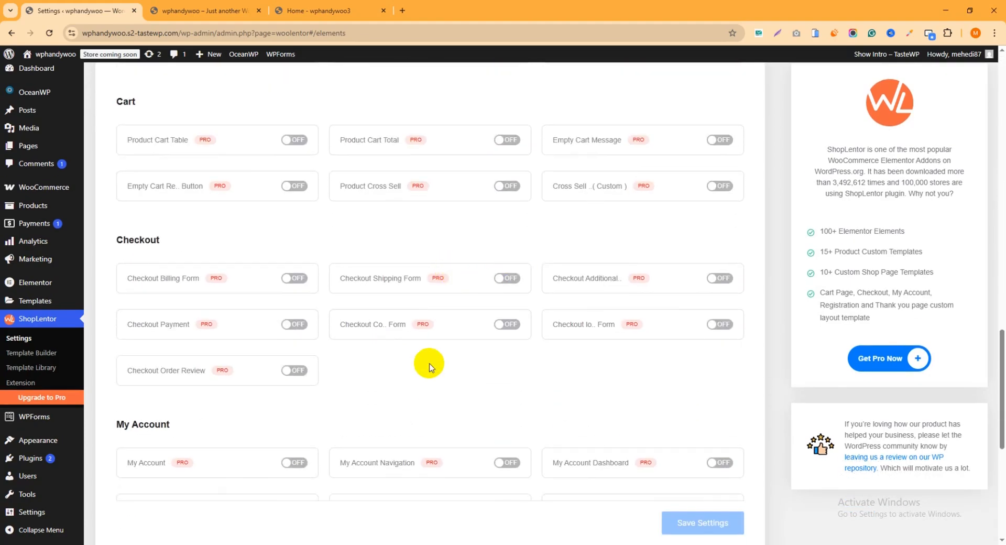
scroll(398, 293, down, 4)
scroll(435, 283, down, 3)
scroll(440, 280, up, 18)
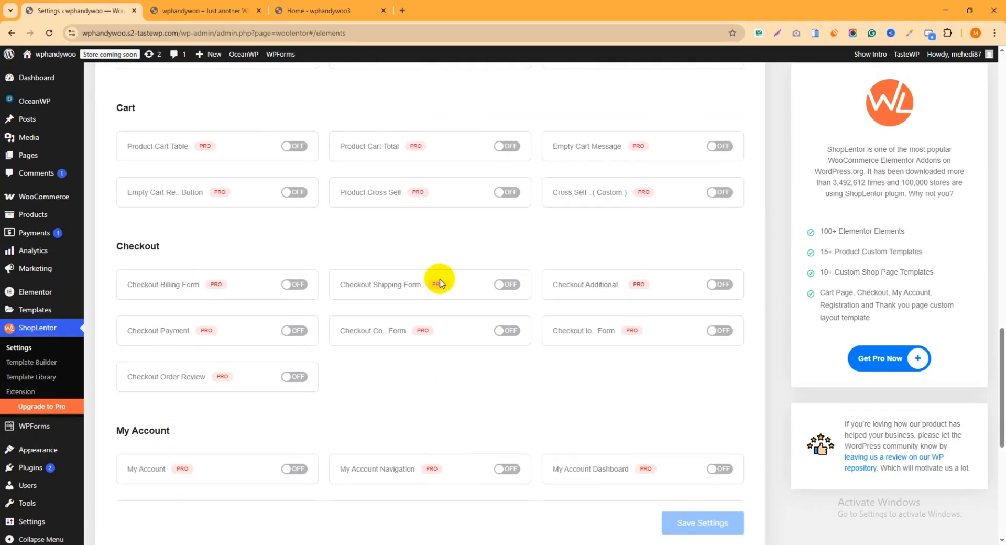
scroll(444, 277, up, 5)
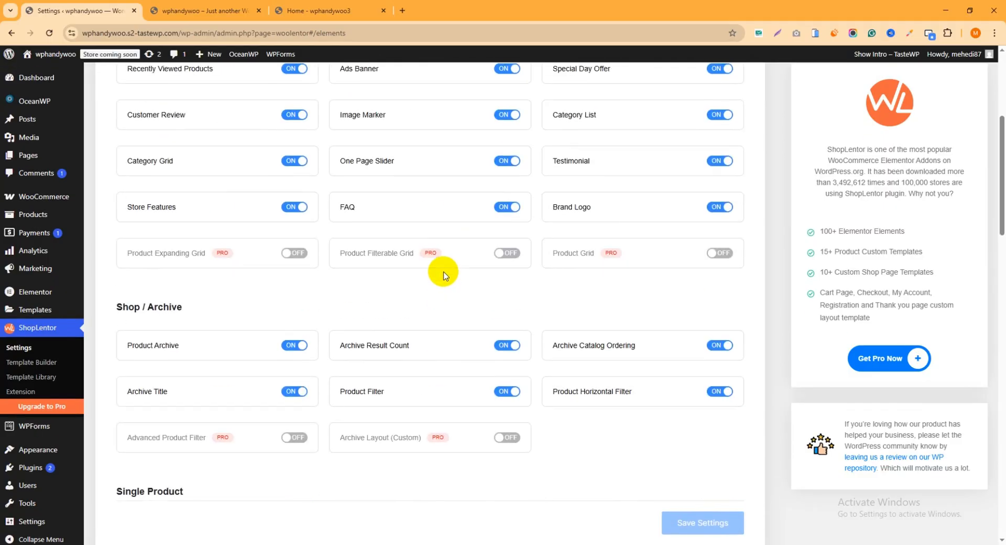
scroll(444, 276, up, 5)
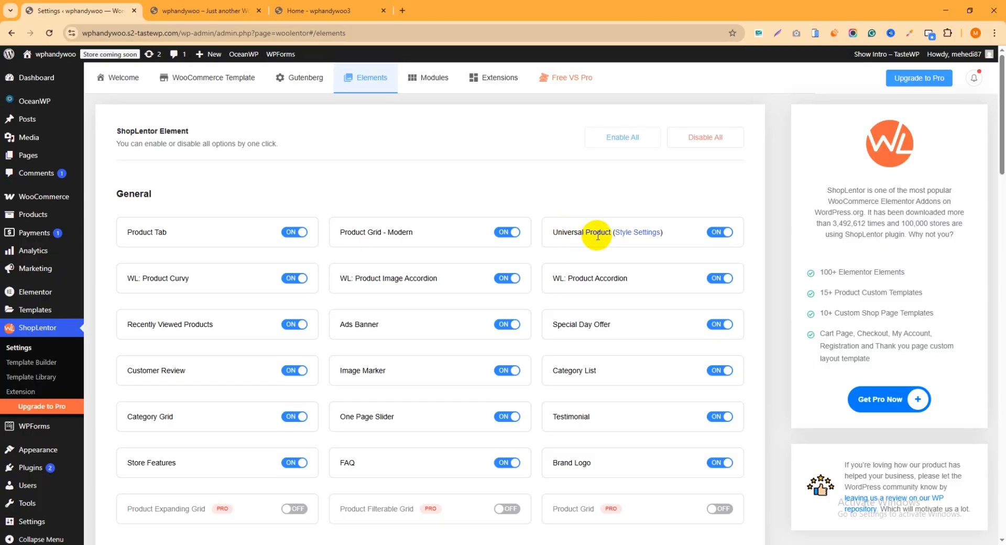
- Switch the Universal Product element off and back on
click(725, 237)
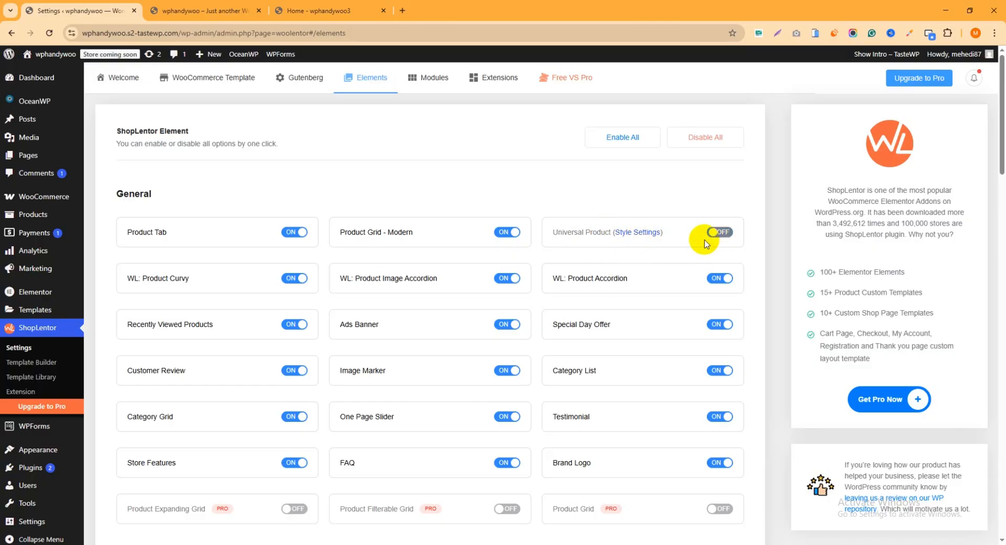
click(722, 232)
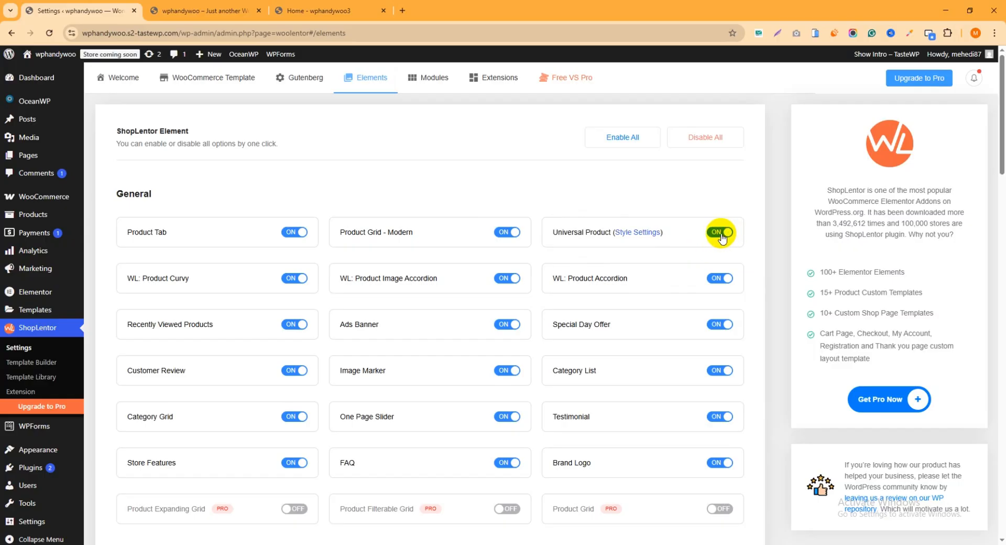
click(721, 235)
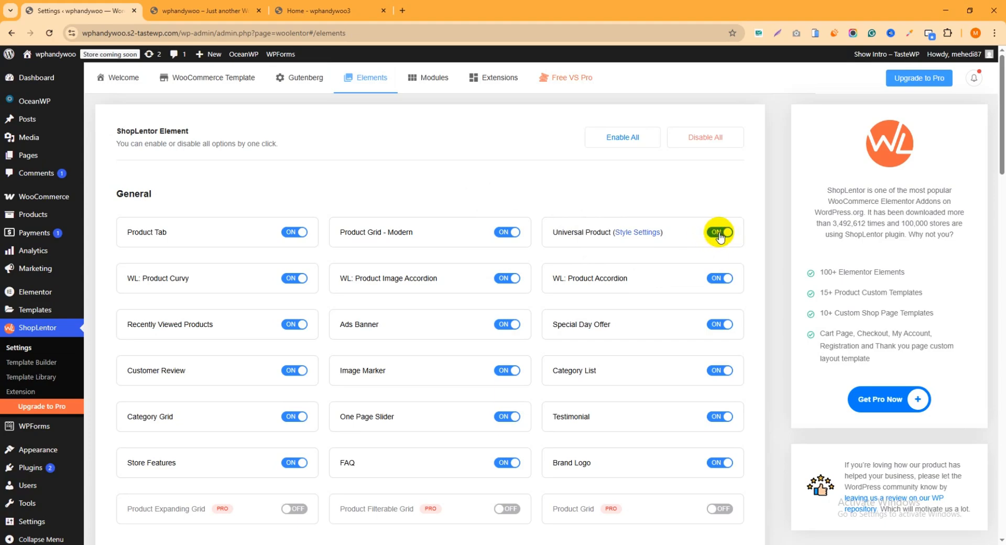
- Open the Universal Product style settings and examine the title, price and category color options
click(634, 237)
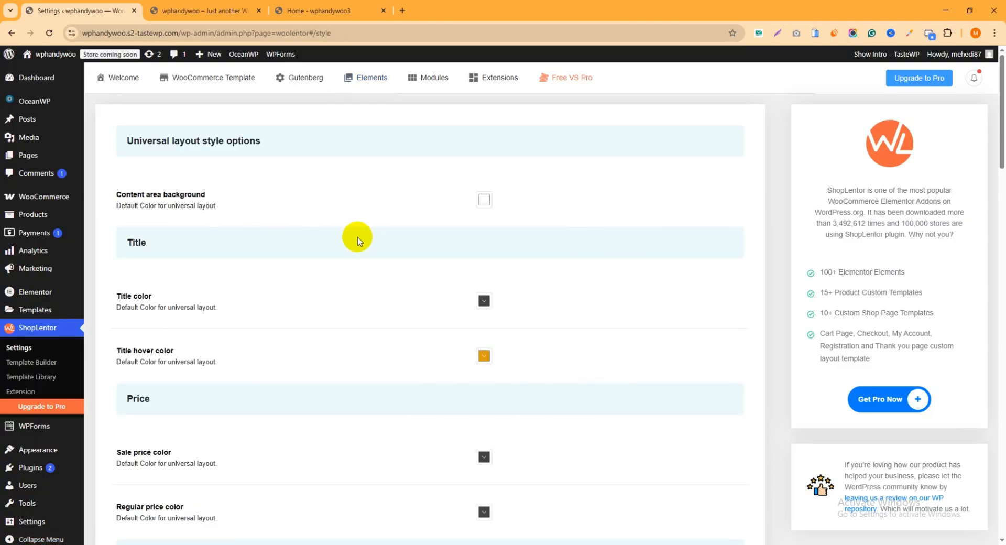
scroll(282, 237, down, 5)
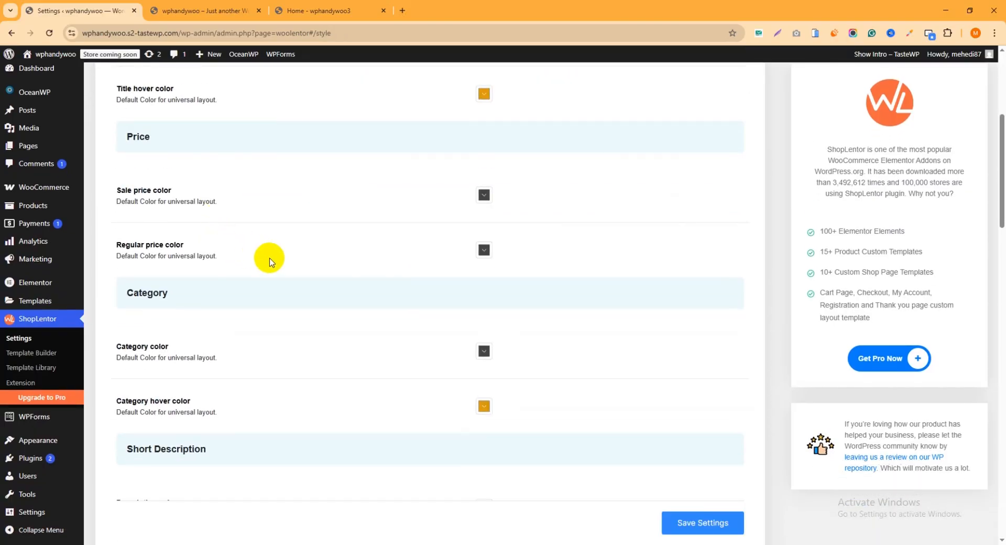
scroll(296, 270, up, 5)
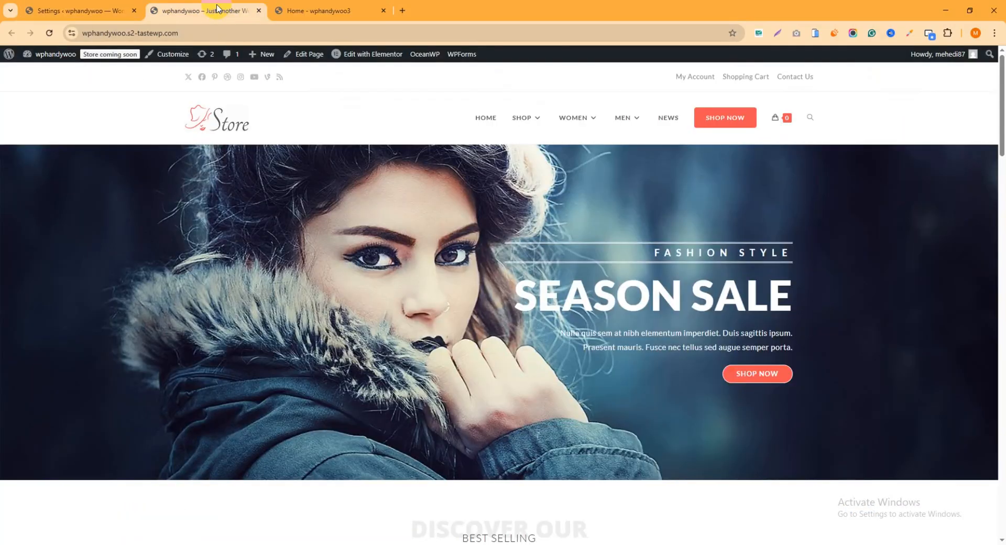
- Close the wphandywoo3 demo home page, leaving the wphandywoo store's home page in view
click(247, 10)
click(339, 13)
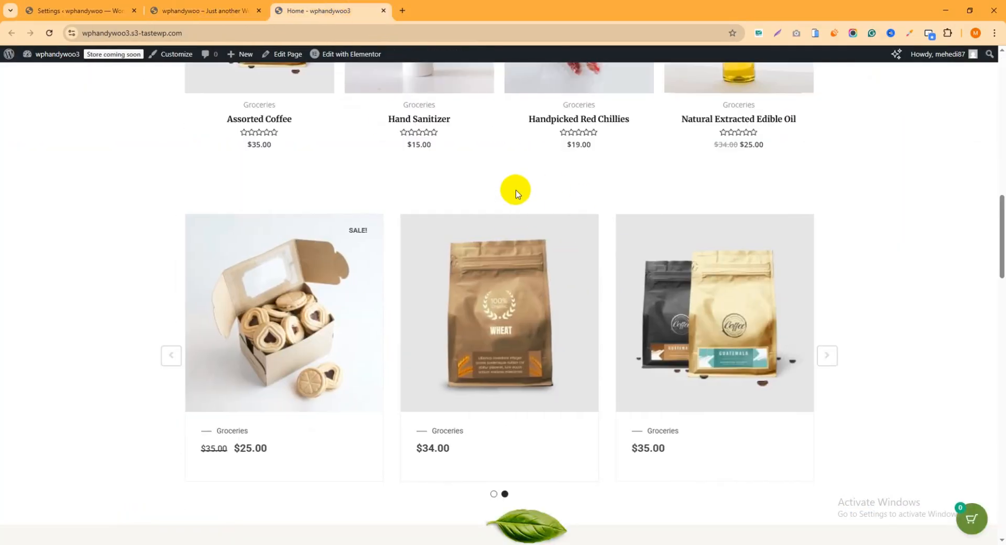
click(383, 10)
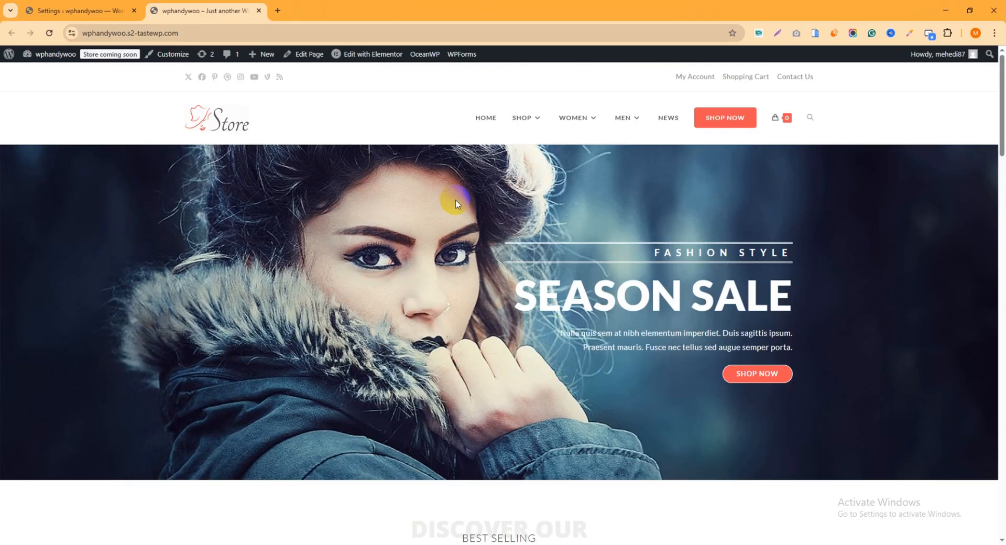
- Open the wphandywoo home page for editing with Elementor in a new tab and locate the area below the Best Selling products
click(369, 55)
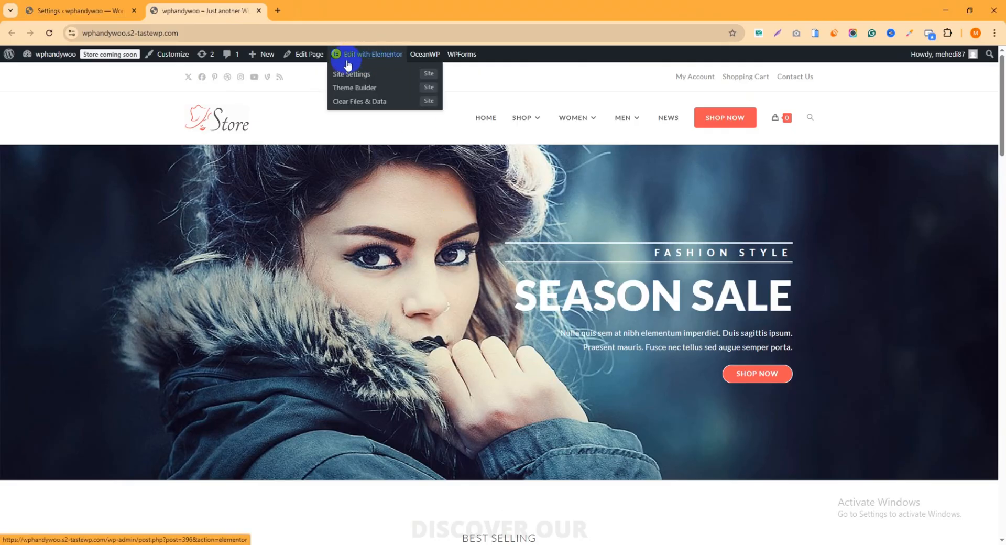
right_click(360, 56)
click(376, 68)
click(329, 11)
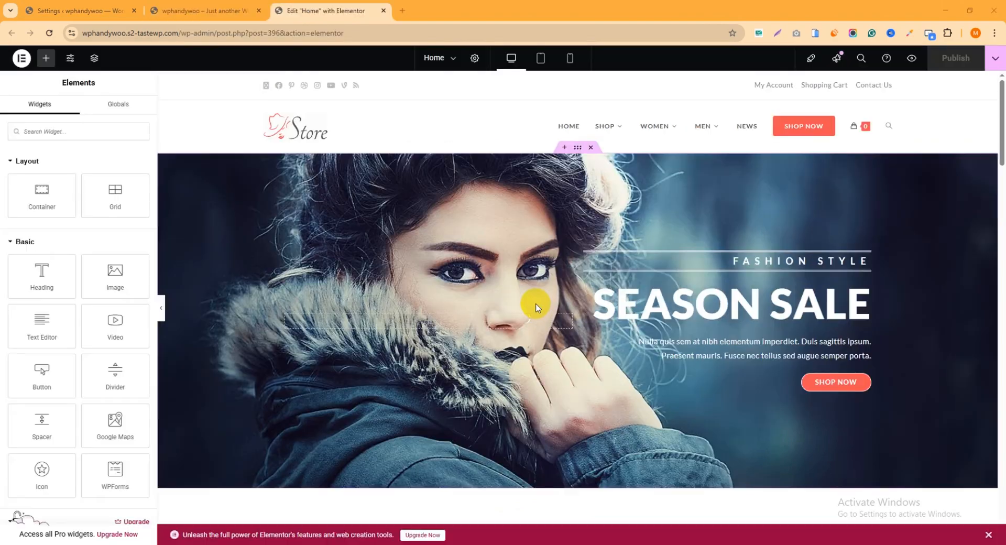
scroll(597, 255, down, 5)
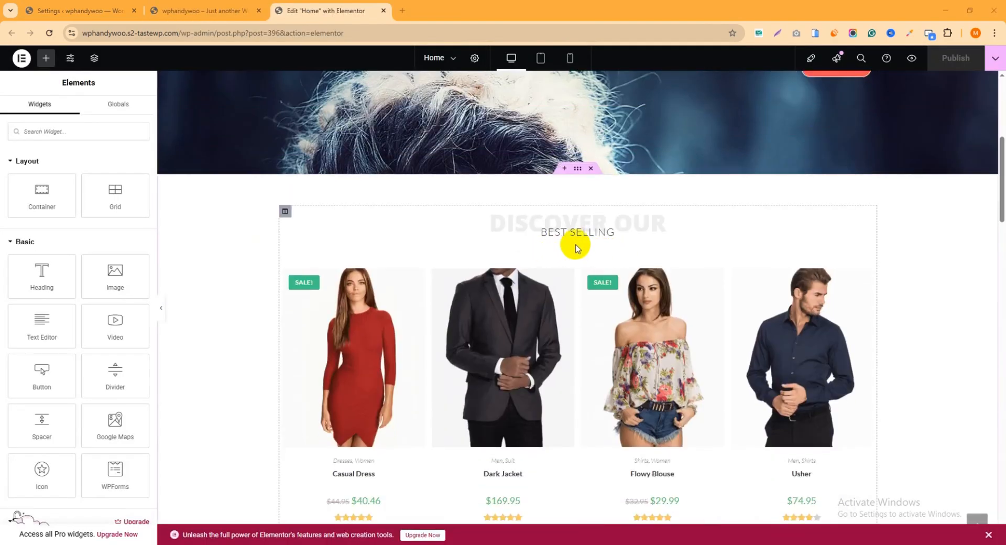
scroll(597, 229, down, 5)
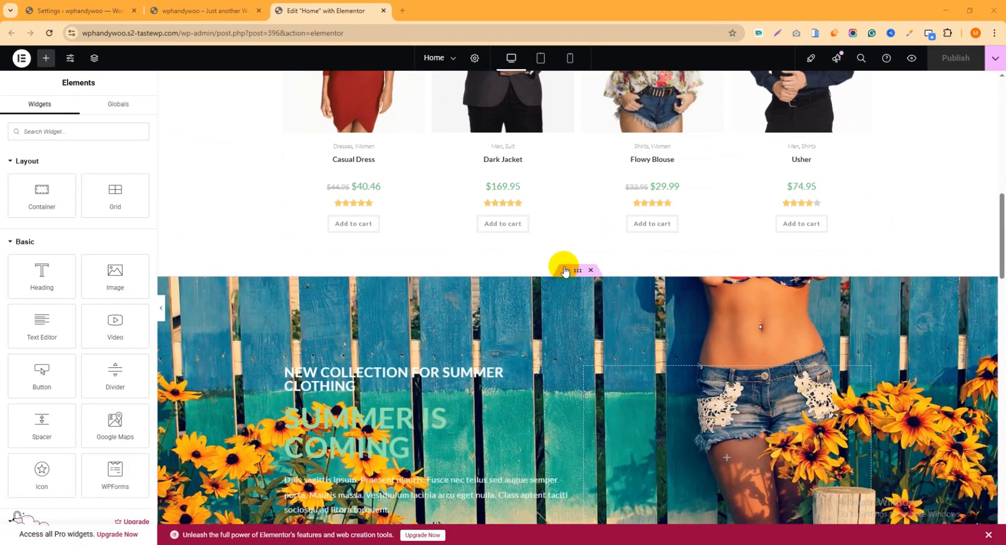
click(565, 270)
click(553, 325)
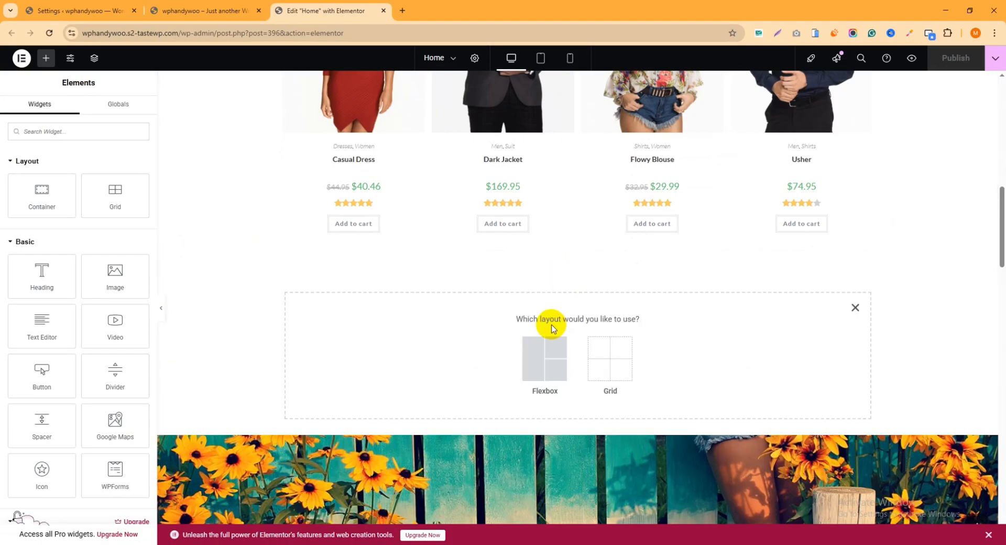
click(854, 308)
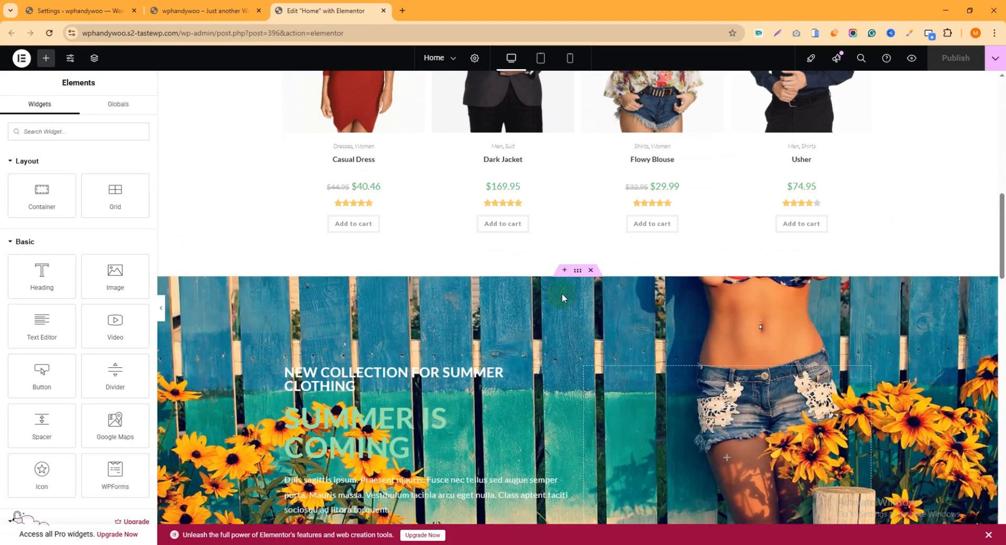
- Add a single-column Flexbox container between the Best Selling products and the Summer Is Coming banner
click(564, 272)
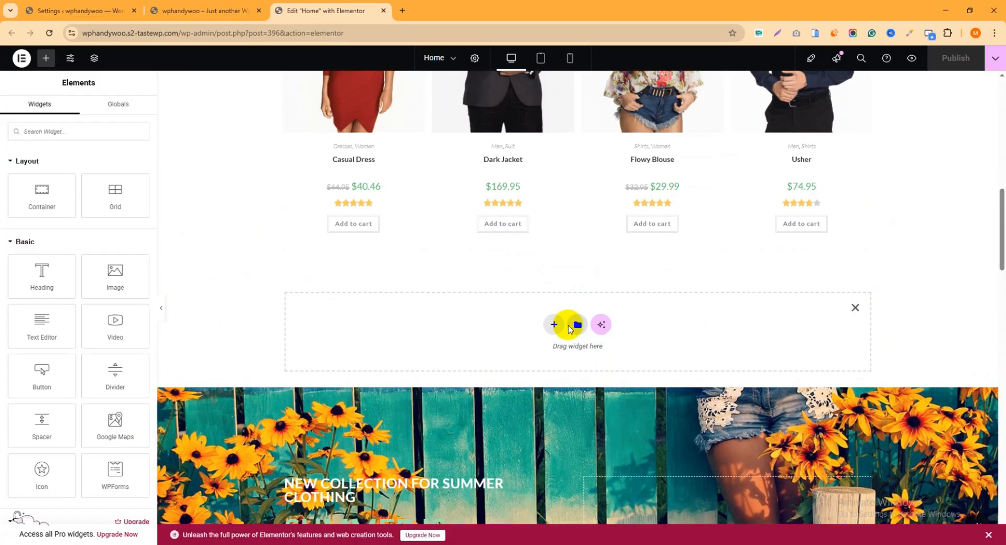
click(553, 325)
click(545, 359)
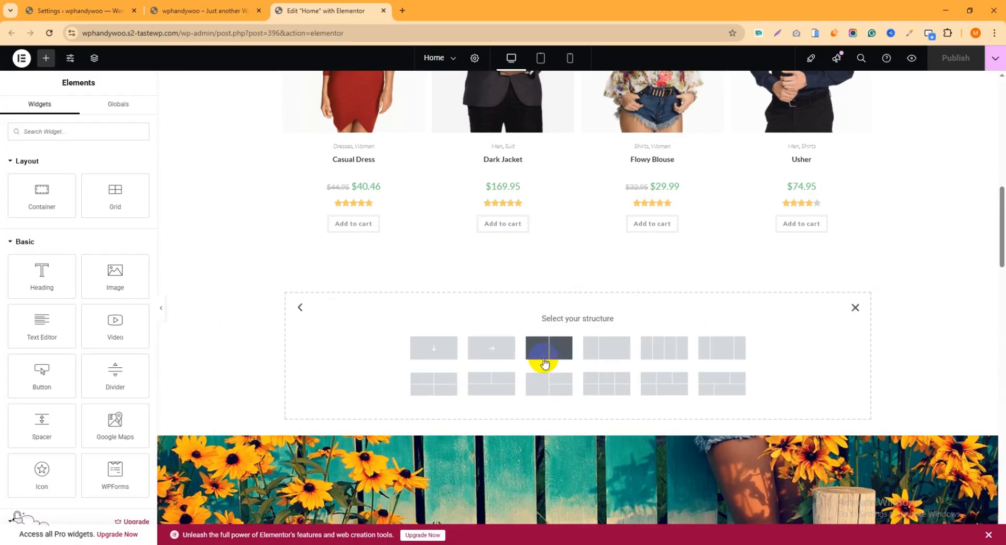
click(433, 355)
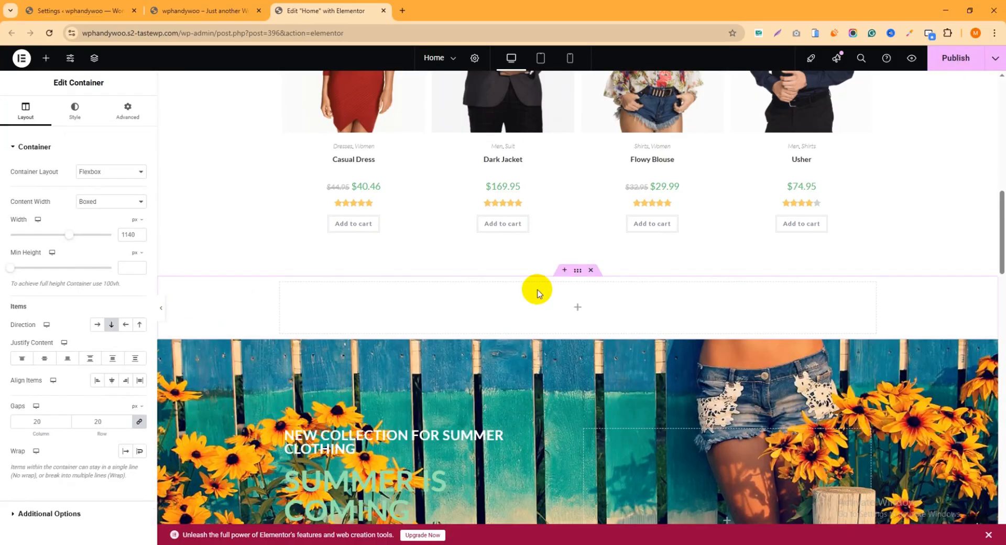
- Set the new container's content width to Full Width
click(578, 311)
click(578, 271)
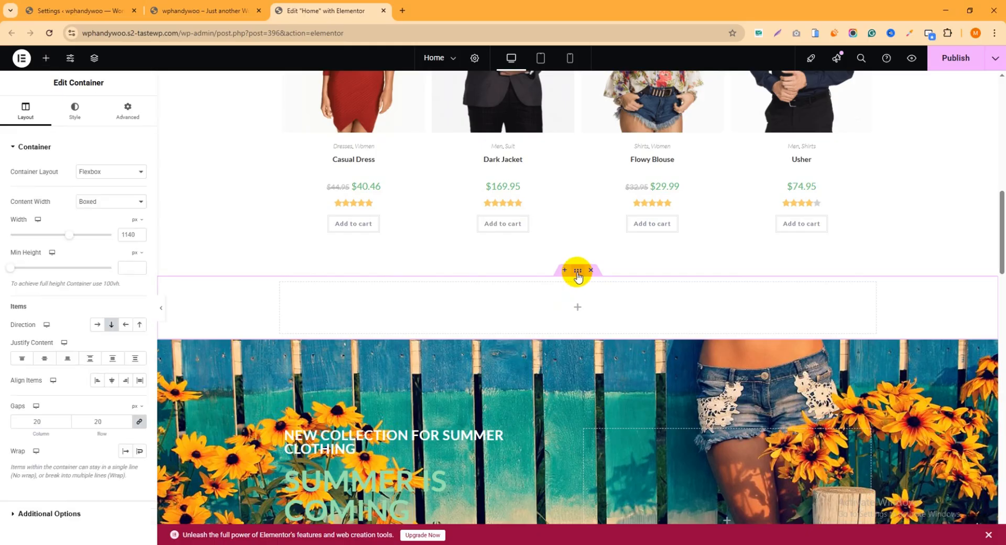
click(102, 202)
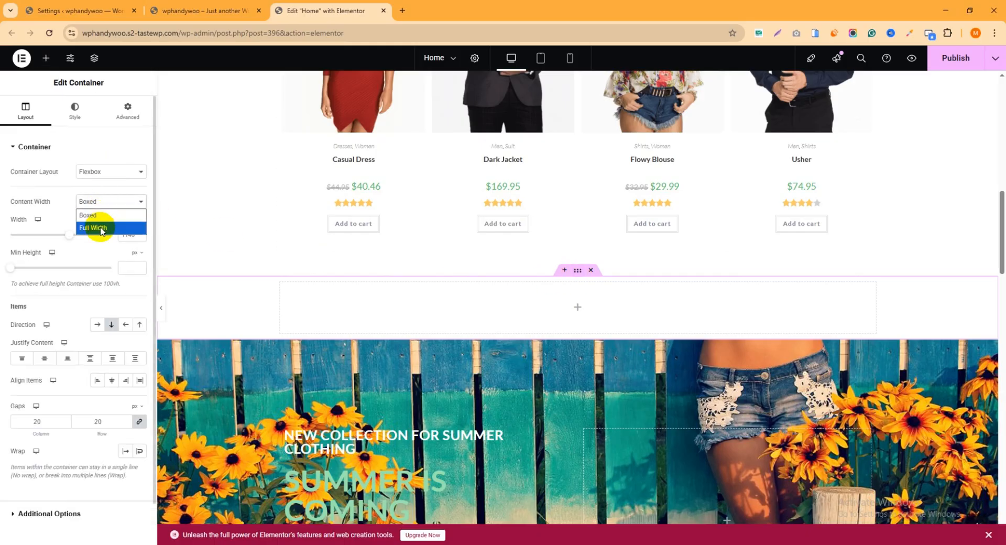
click(99, 226)
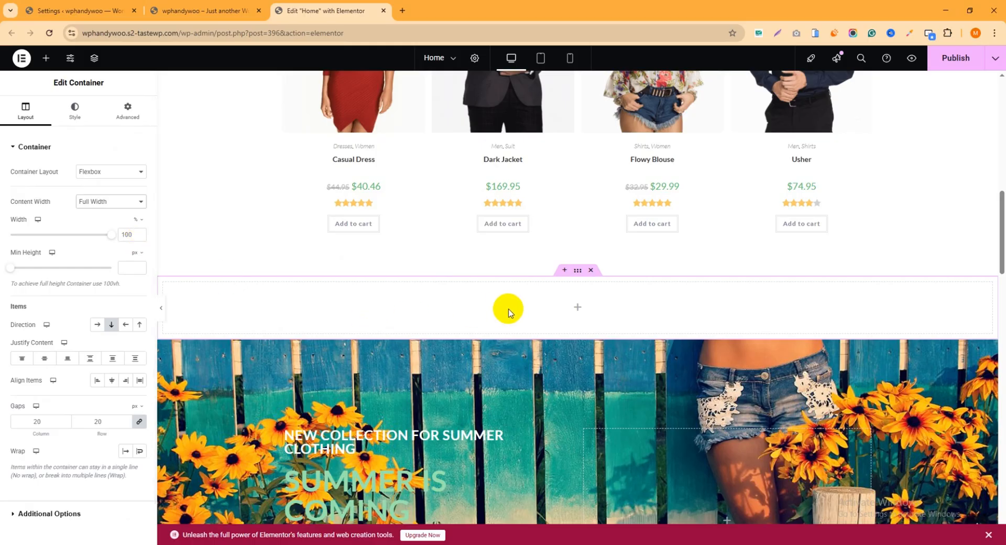
- Place a nested container inside the full-width container and make its content width Full Width as well
click(579, 309)
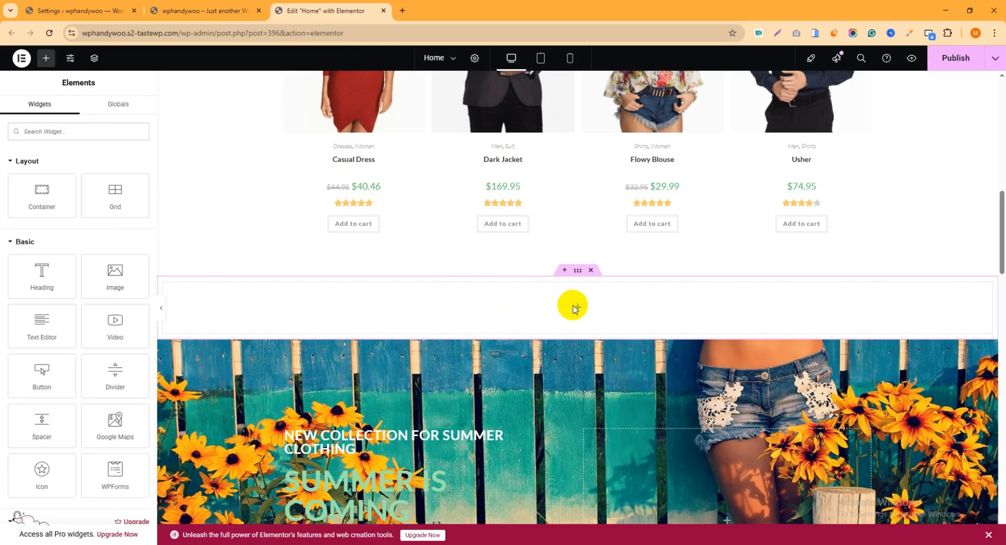
drag(50, 202, 591, 301)
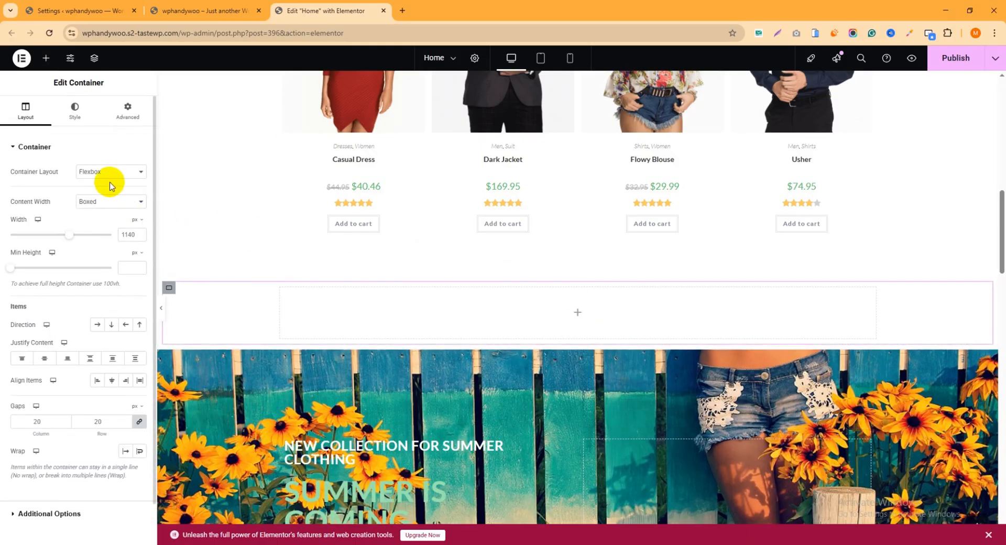
click(106, 201)
click(94, 228)
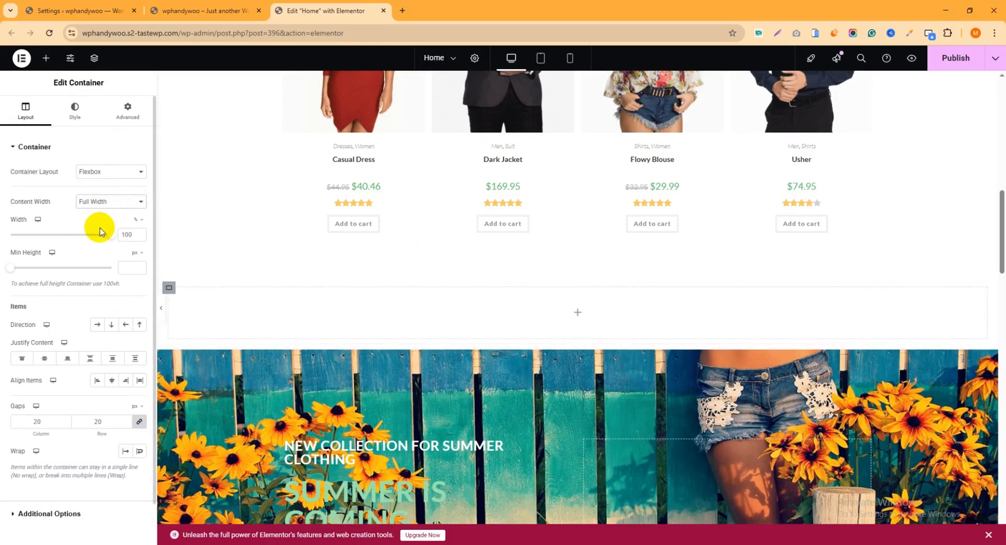
- Set the nested container's width to 1280 px and its Align Self to center
click(136, 220)
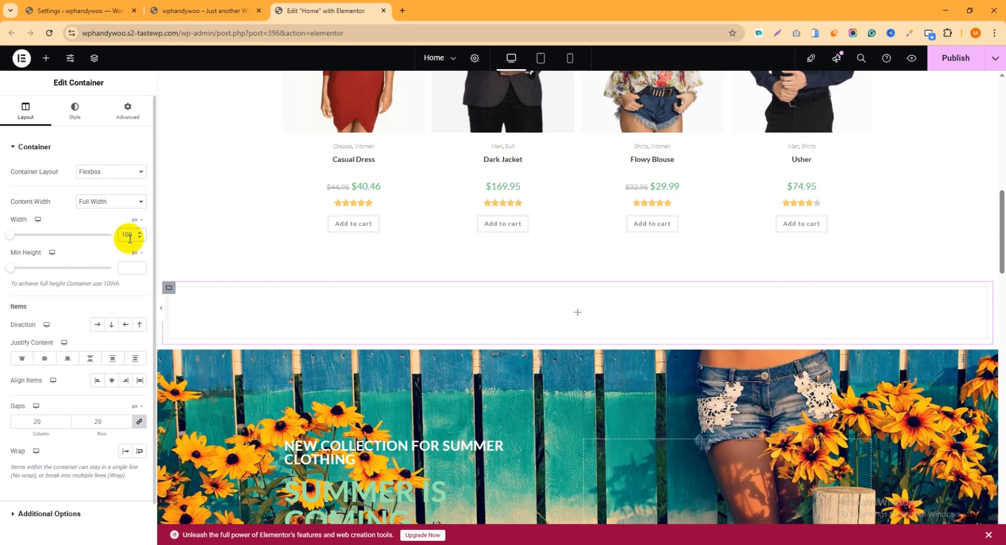
text(1280)
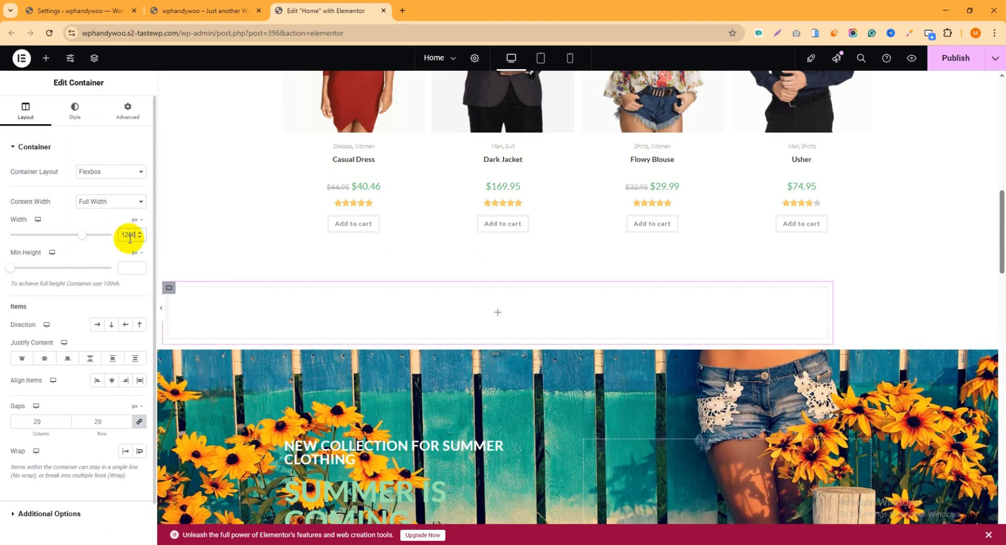
click(124, 118)
click(111, 261)
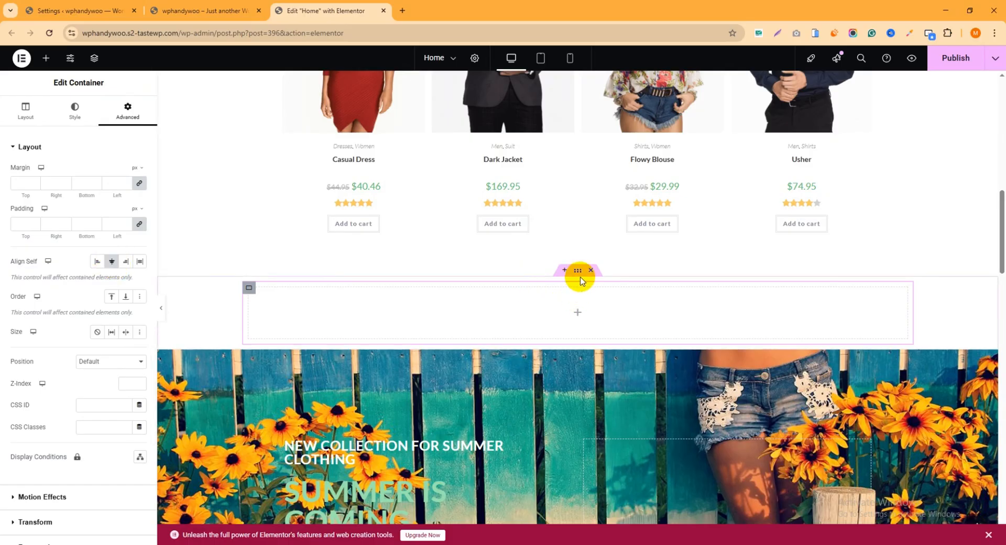
- Set the outer full-width container's top and bottom padding to 50 px each, keeping the right and left padding at 0
click(577, 273)
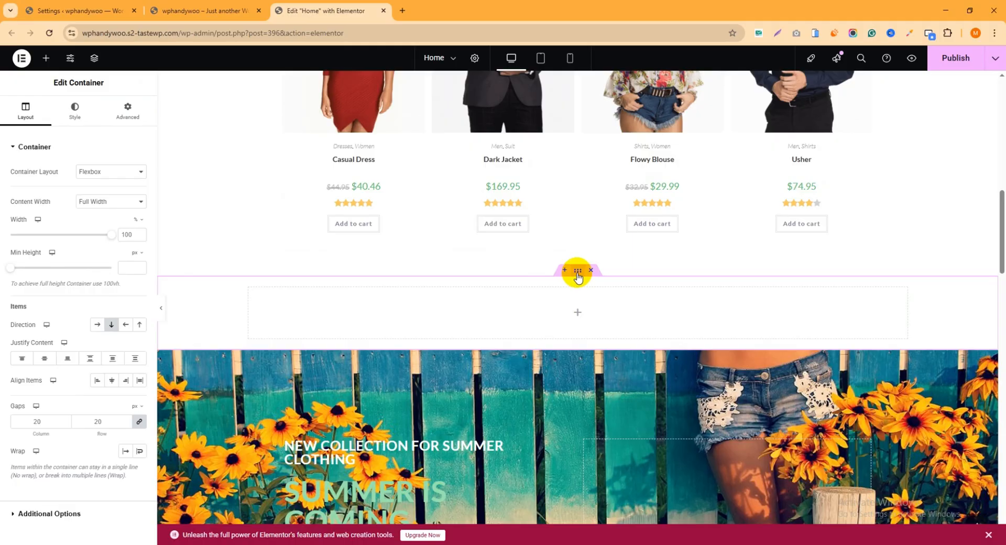
click(131, 117)
click(140, 227)
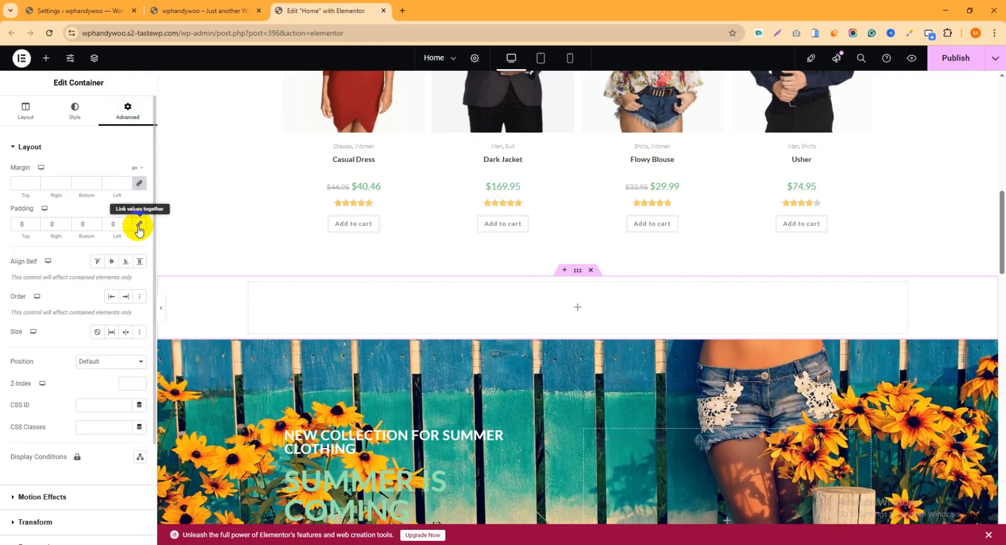
click(21, 221)
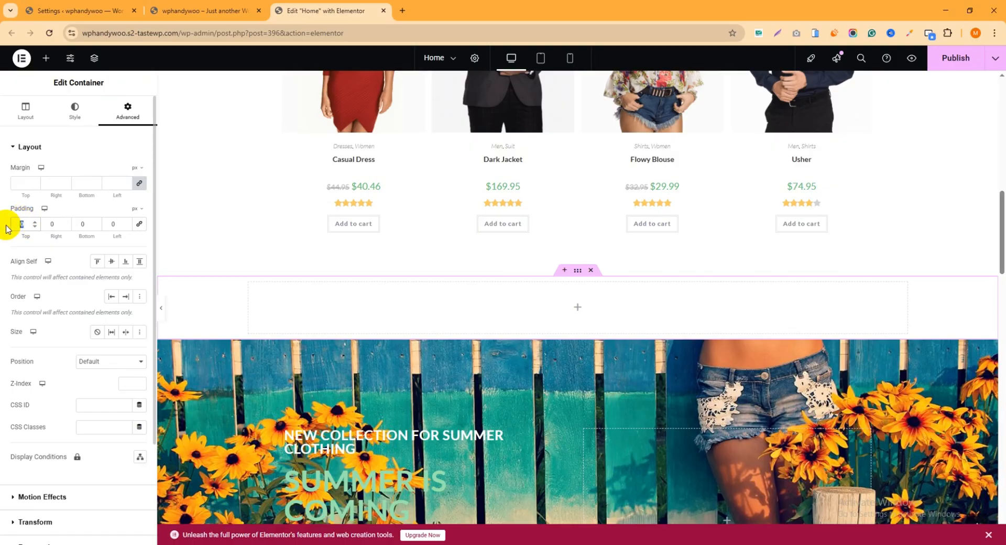
text(50)
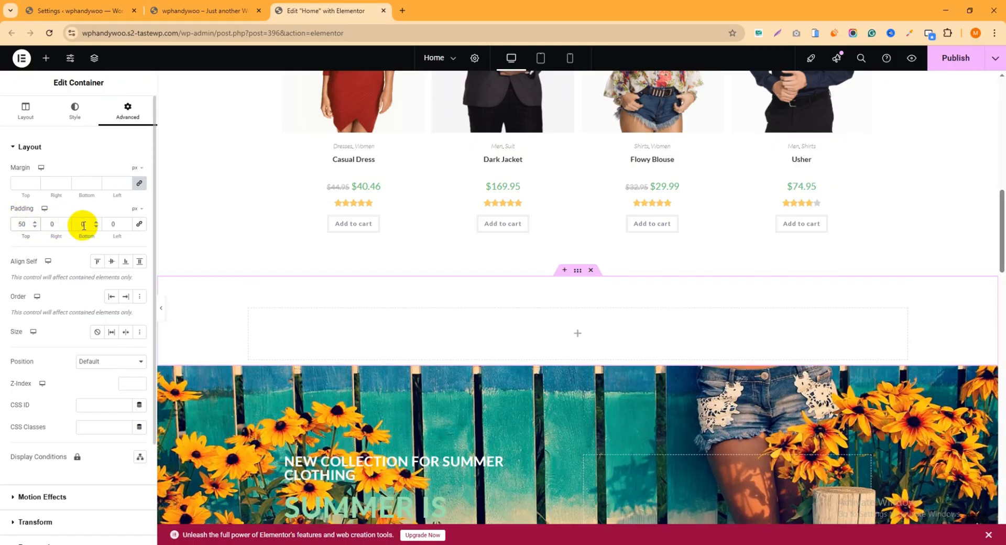
click(80, 225)
text(5)
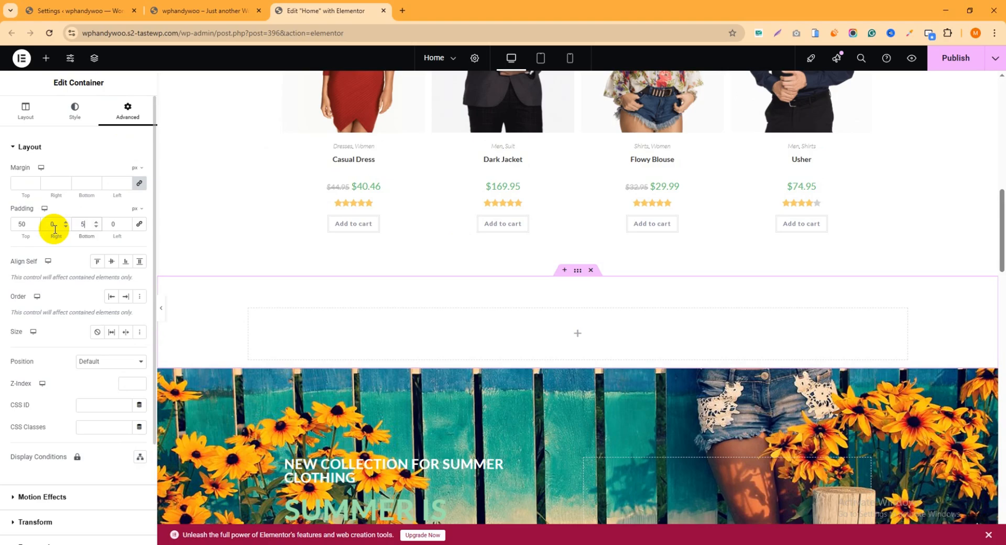
text(0)
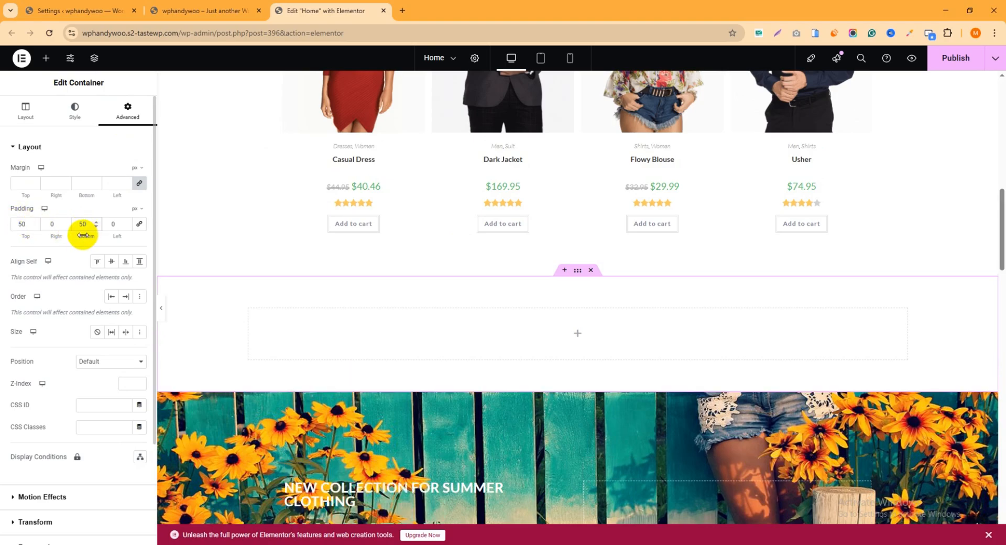
- Bring up the widget list and collapse the Layout, Basic, Pro, General and Link In Bio categories to reach the ShopLentor widgets
click(577, 334)
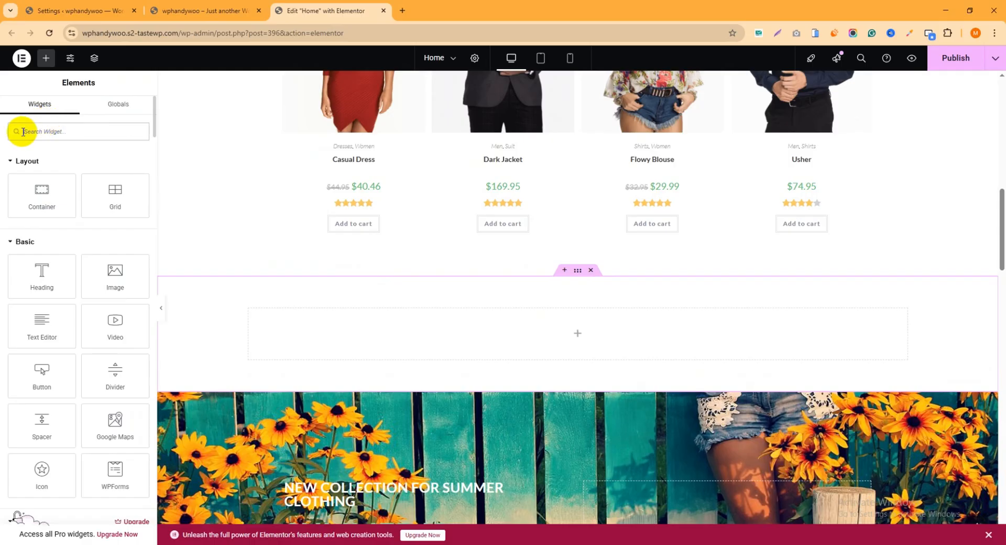
click(19, 161)
click(18, 187)
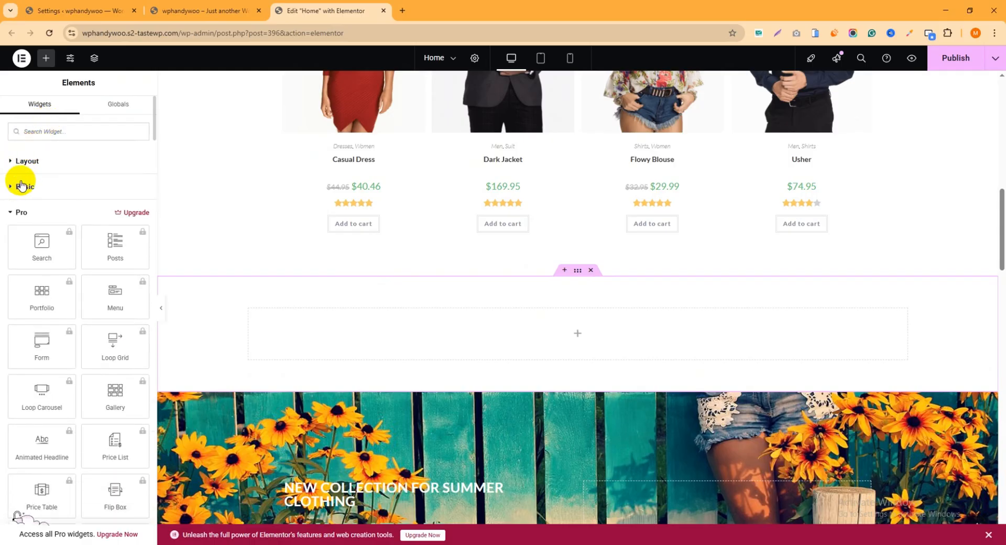
click(19, 213)
click(26, 239)
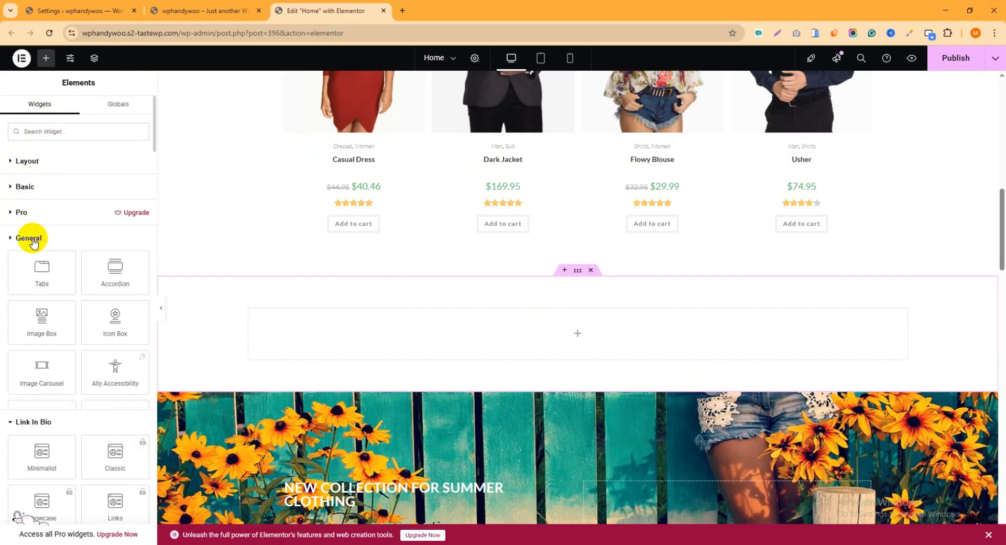
click(31, 265)
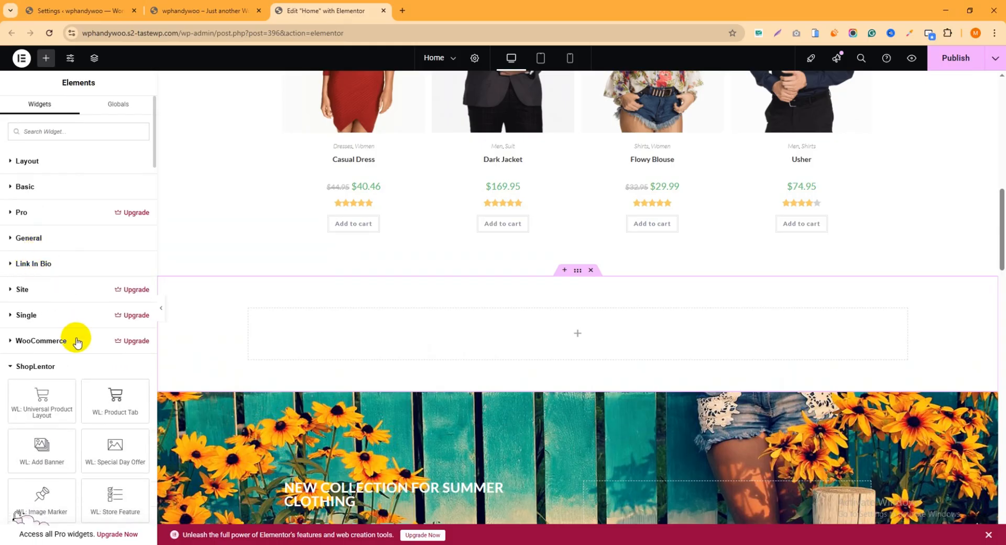
click(78, 132)
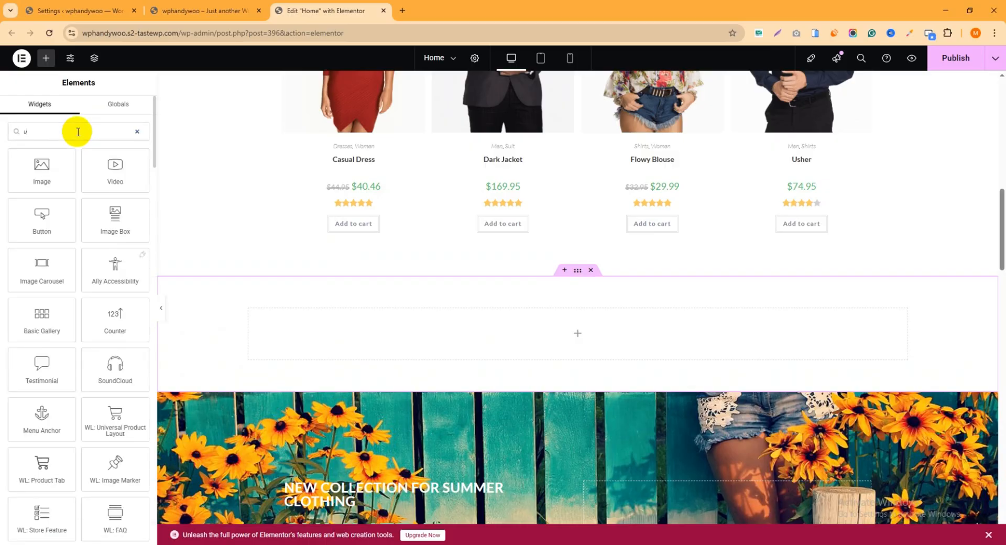
text(univ)
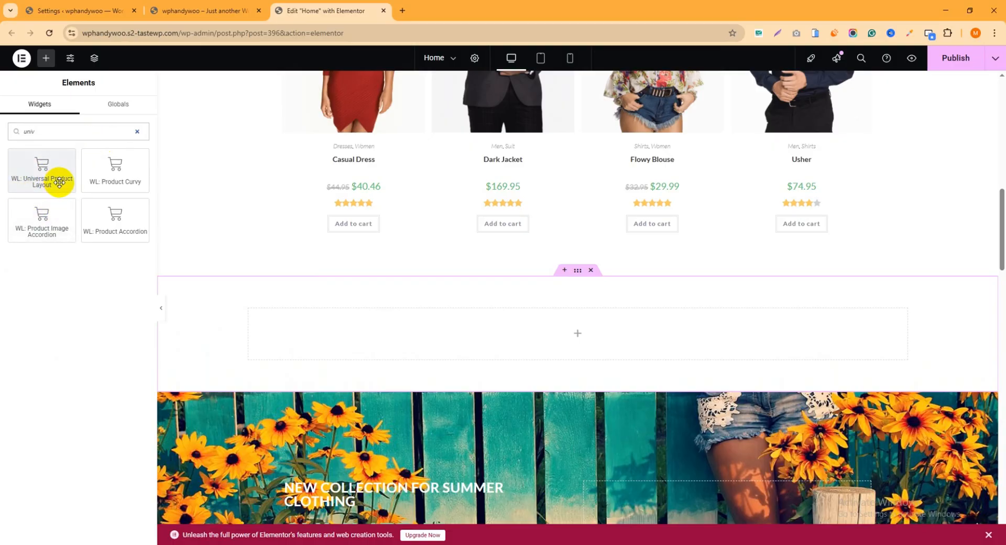
click(138, 132)
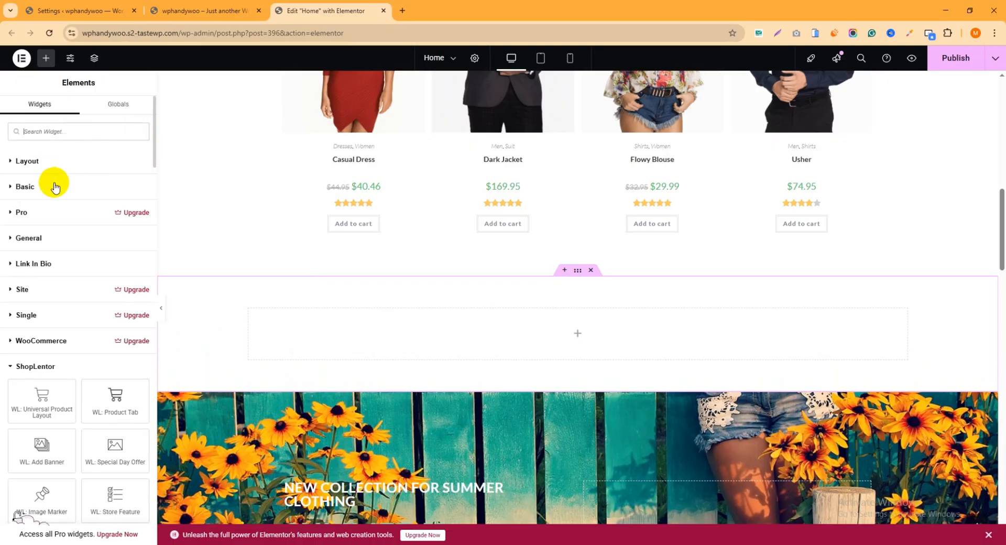
- Place ShopLentor's WL: Universal Product Layout widget inside the nested container
scroll(73, 288, down, 2)
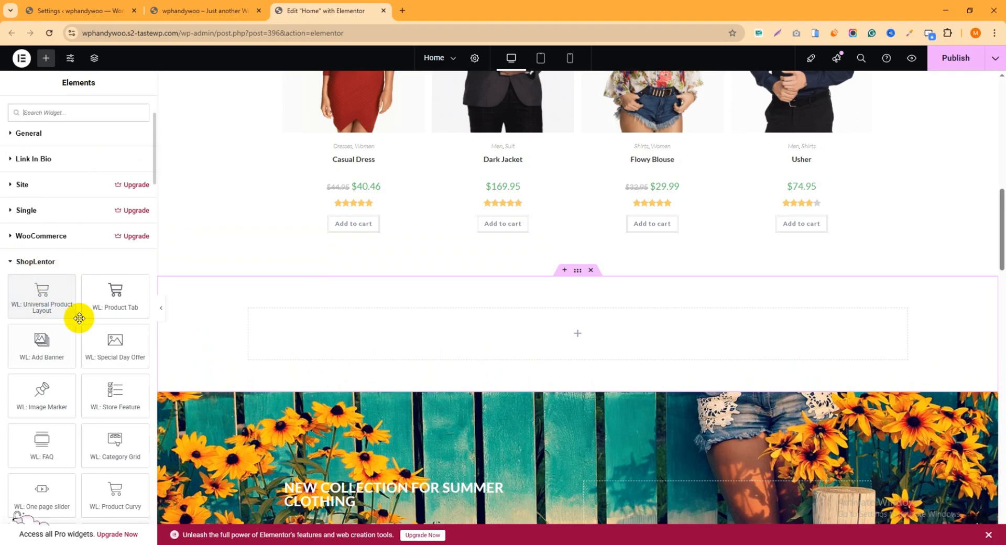
drag(36, 302, 560, 333)
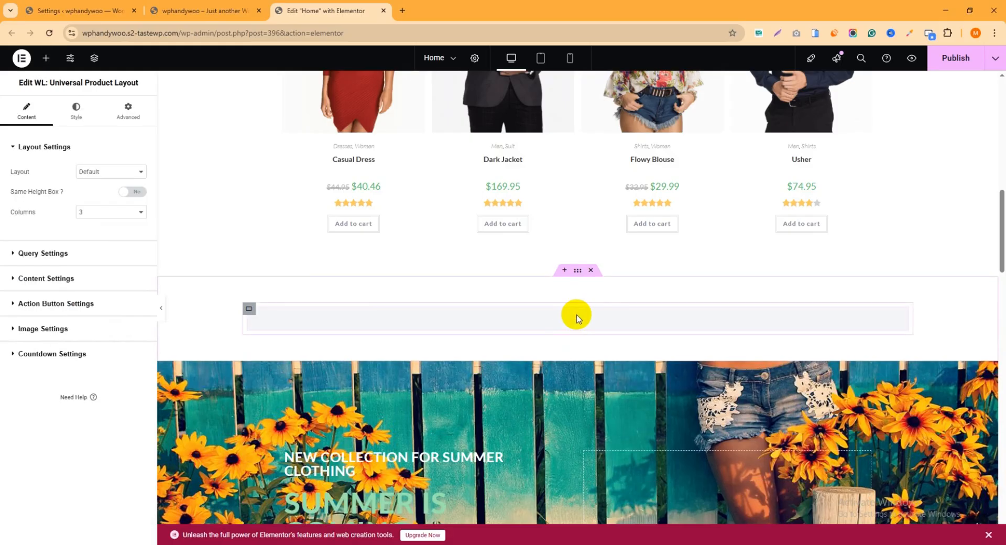
scroll(581, 313, down, 3)
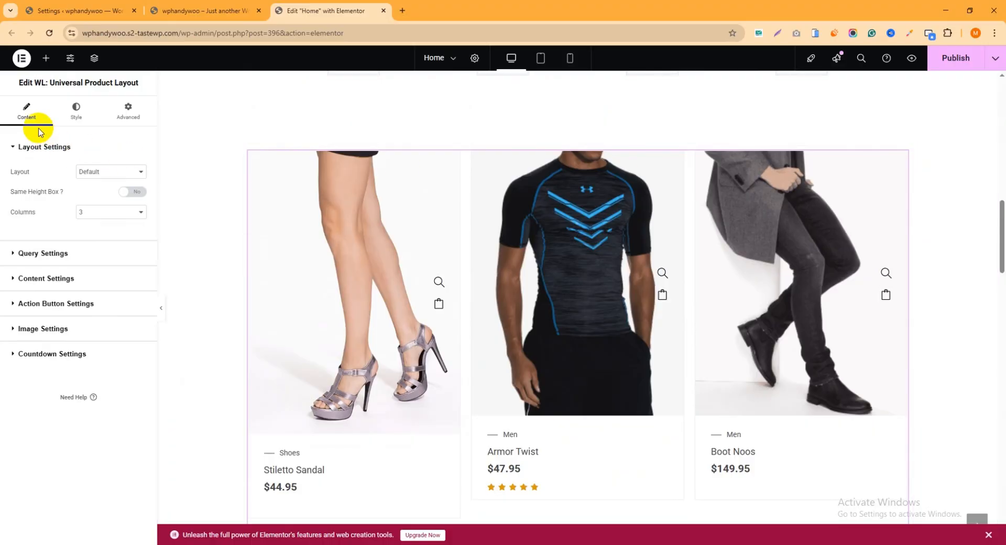
- Change the product widget's layout to Slider and enable Same Height Box
click(96, 173)
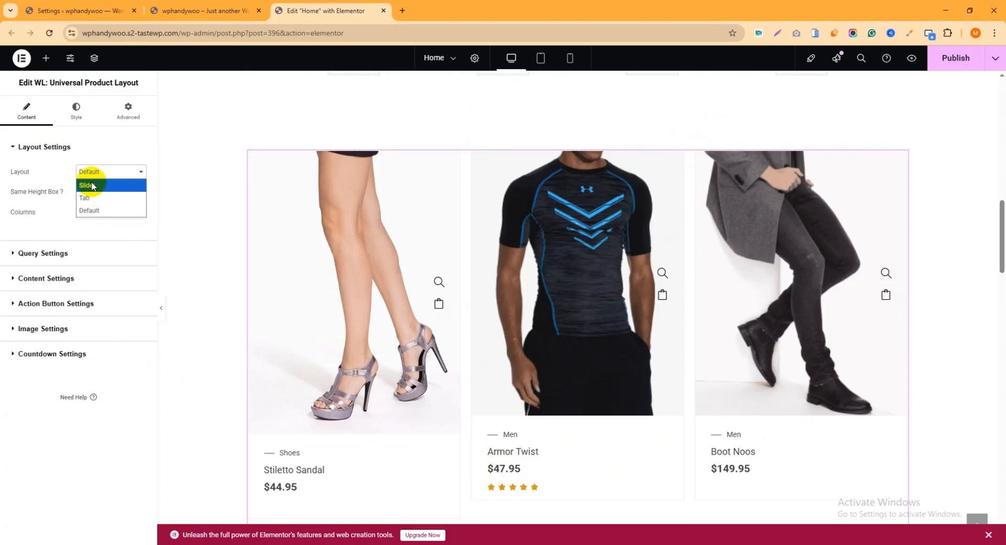
click(47, 150)
click(45, 148)
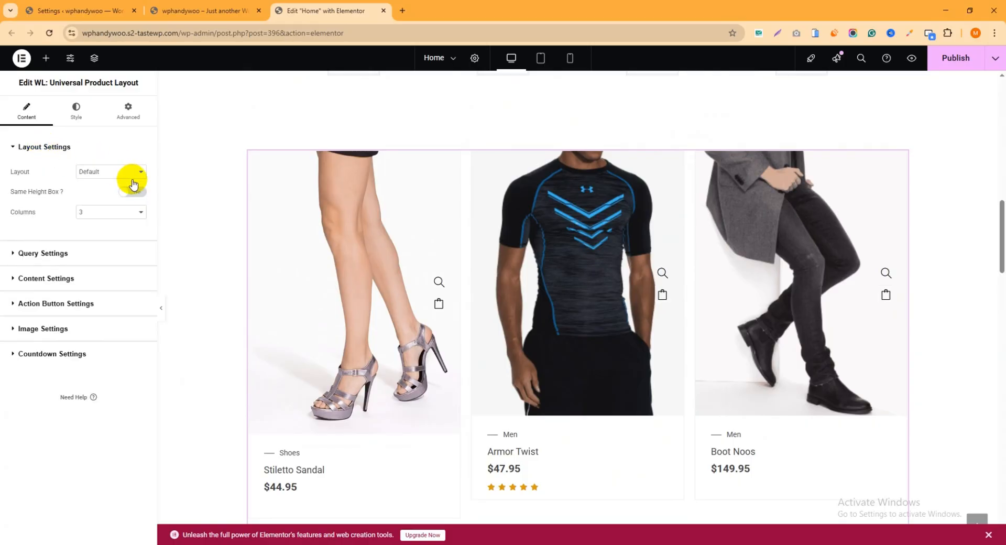
click(141, 173)
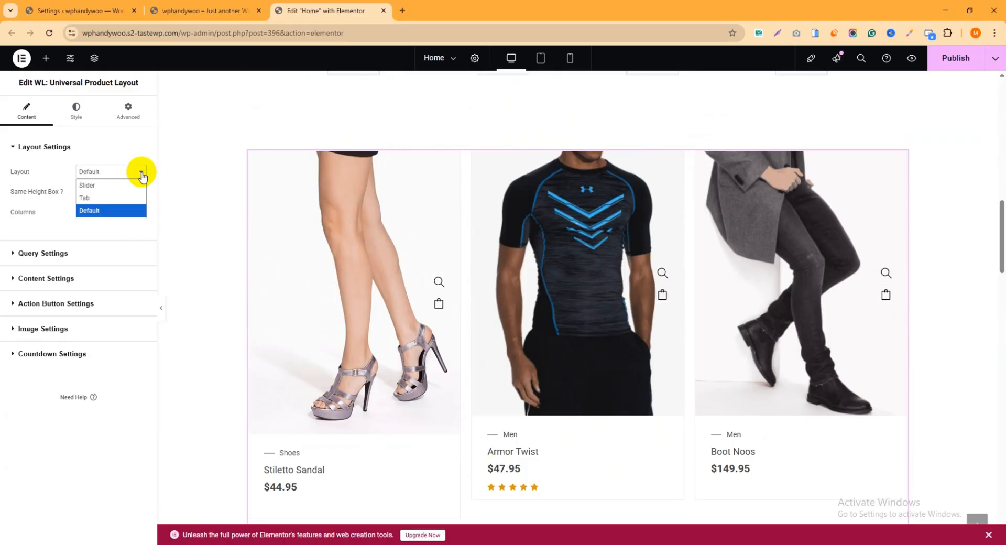
click(96, 188)
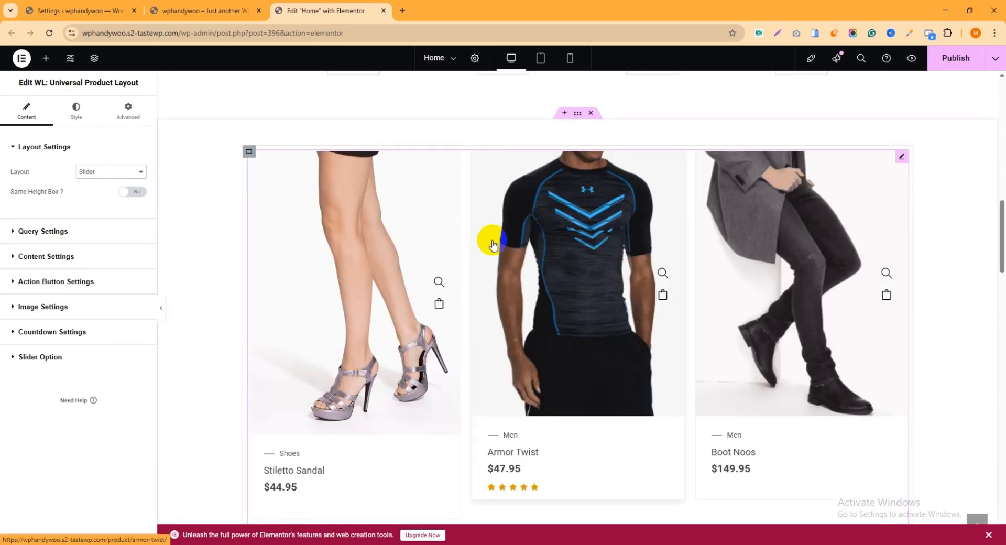
click(131, 192)
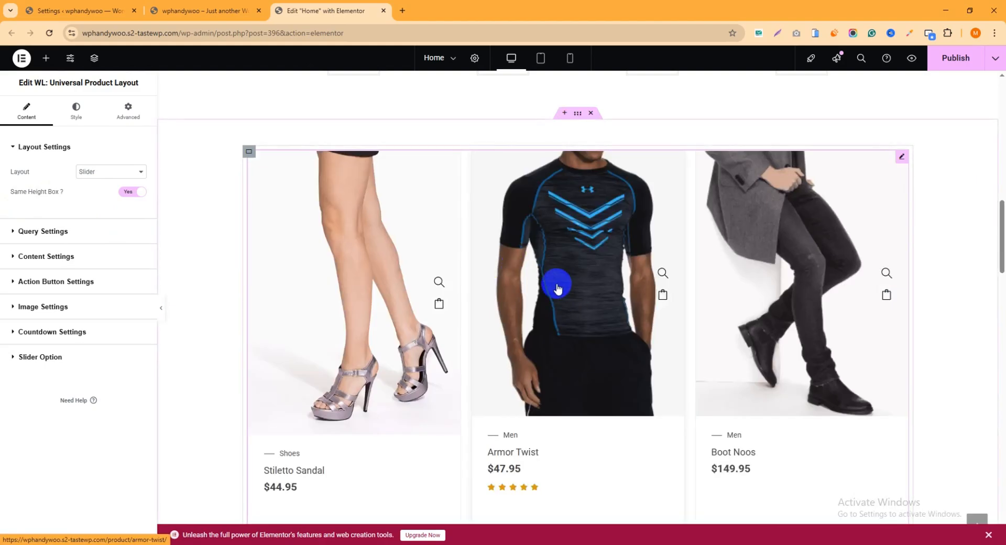
scroll(558, 288, down, 1)
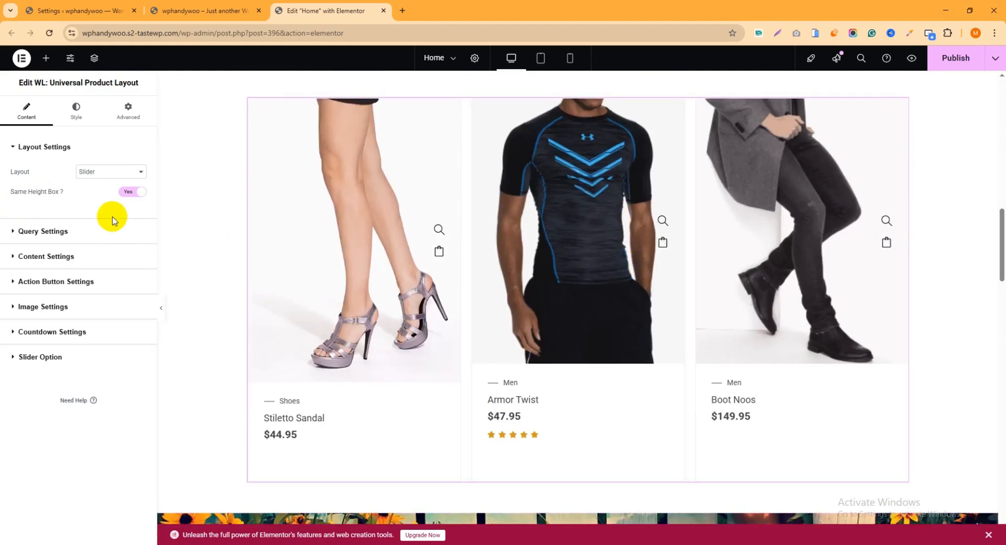
- Set the product limit to 10 in the widget's query settings
click(38, 234)
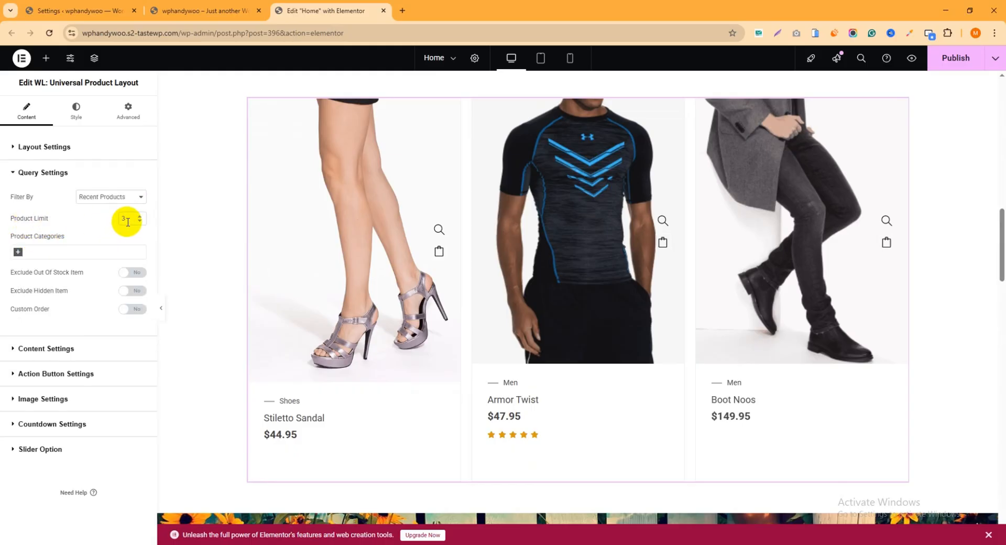
click(104, 224)
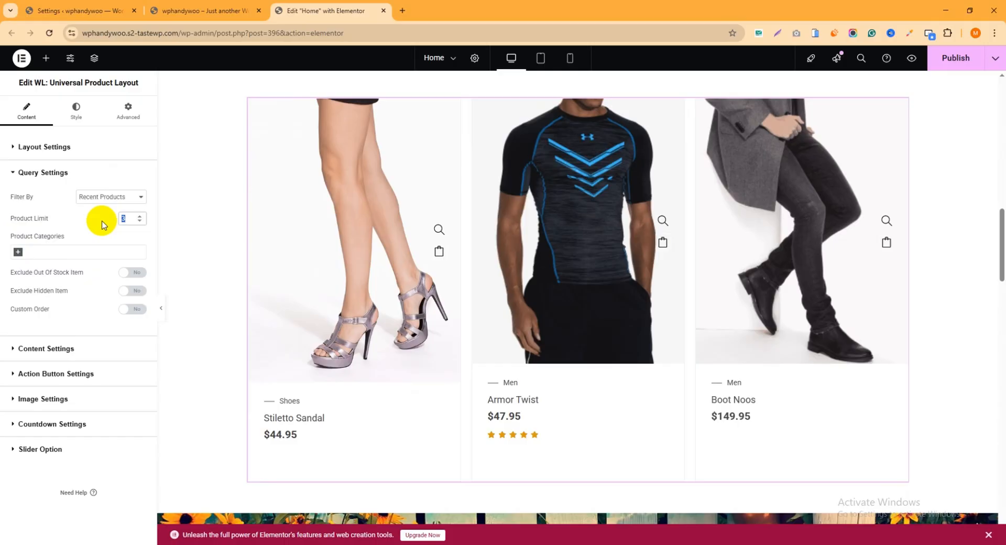
text(10)
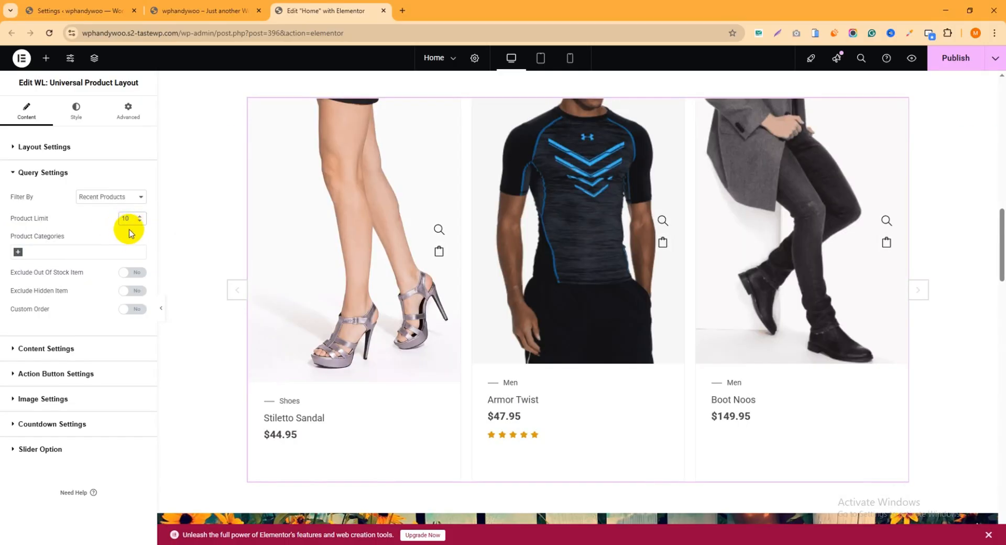
drag(133, 220, 120, 220)
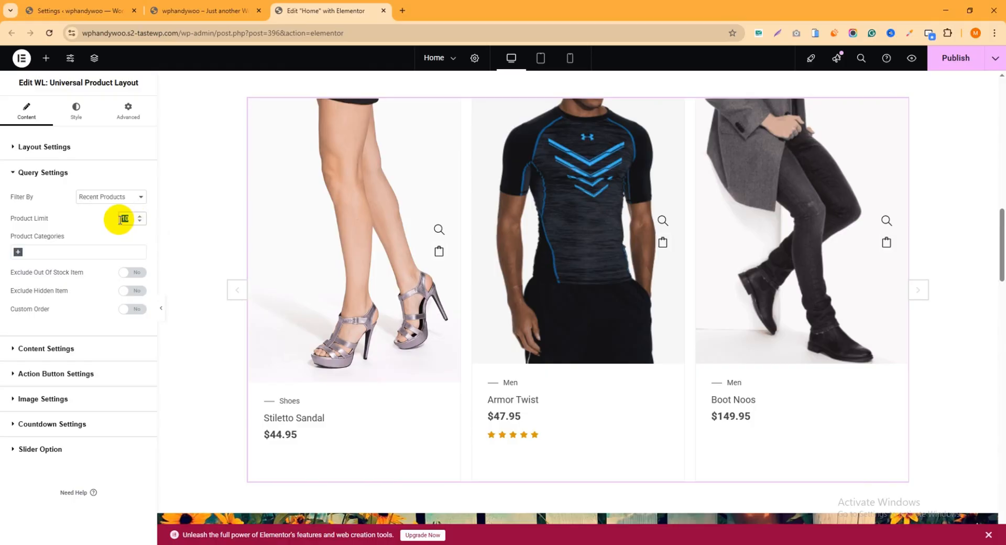
- Restrict the slider's products to the Dresses, Jackets, Men, Pants and Shirts categories
click(18, 253)
click(35, 271)
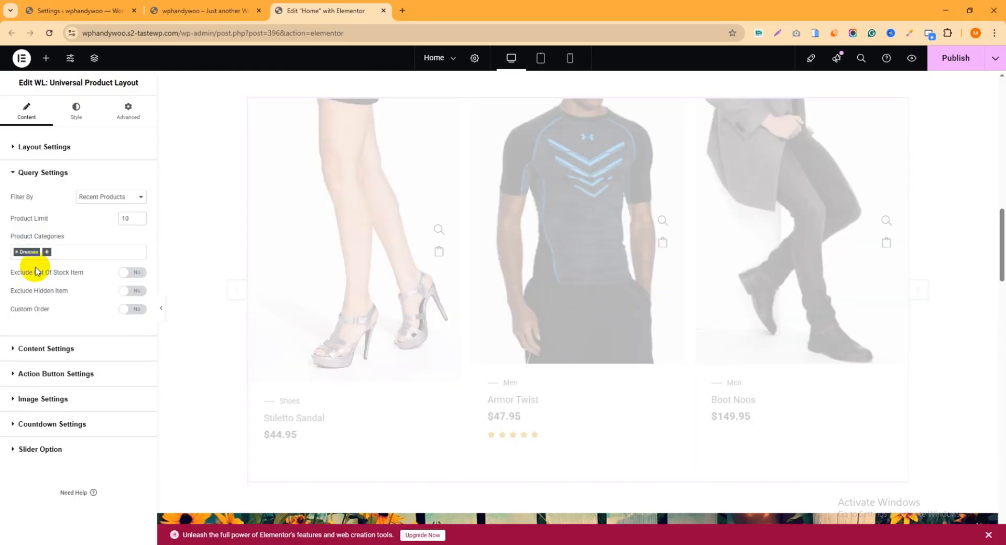
click(47, 253)
click(37, 276)
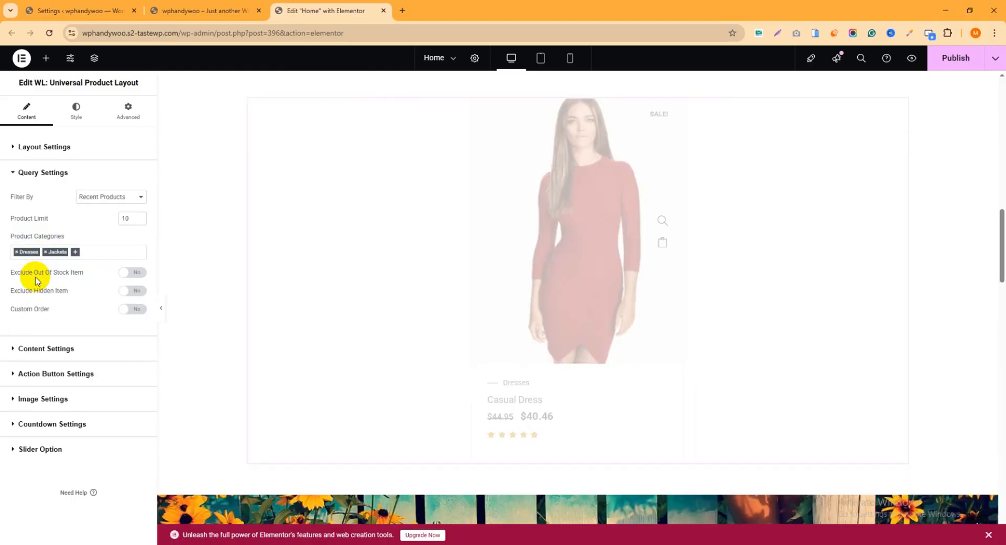
click(75, 252)
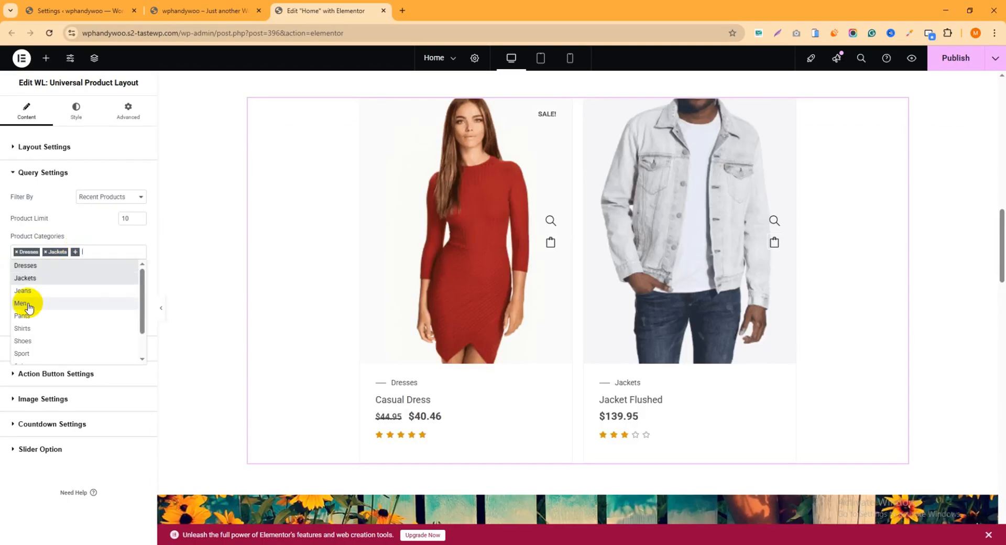
click(25, 304)
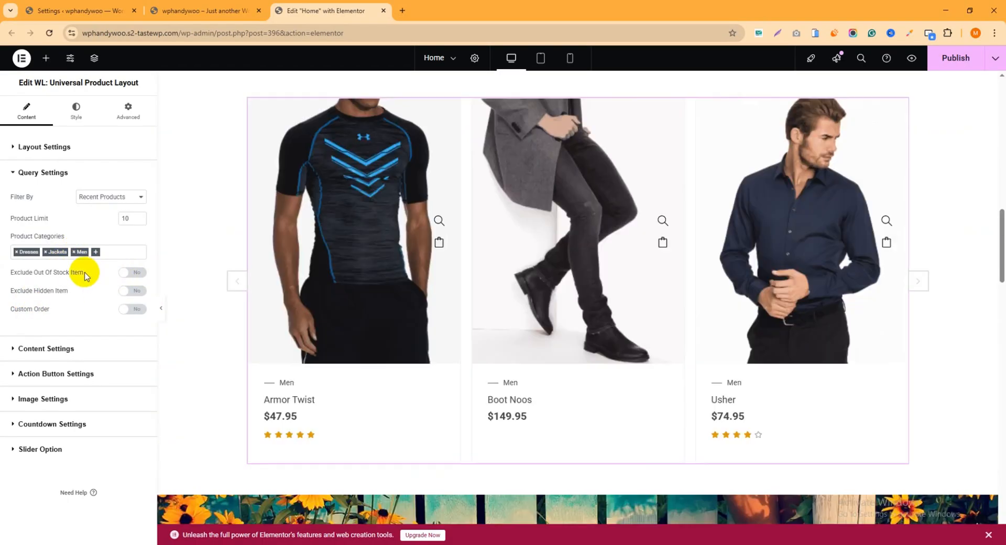
click(95, 253)
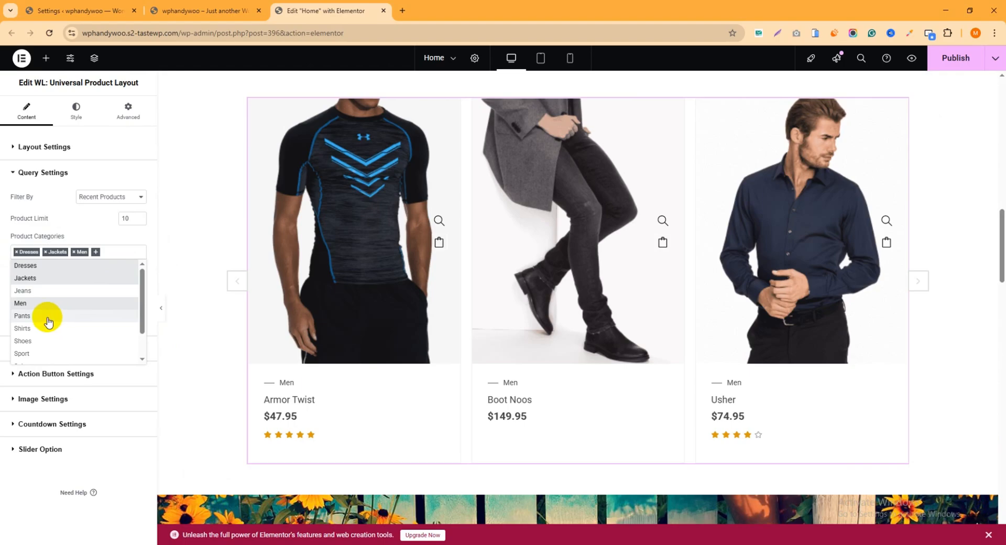
click(22, 317)
click(120, 253)
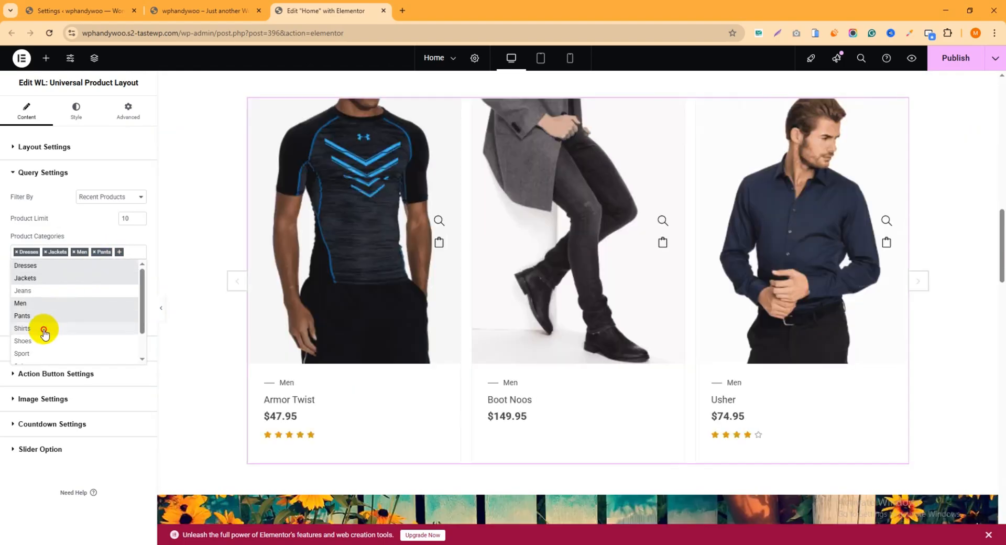
click(40, 330)
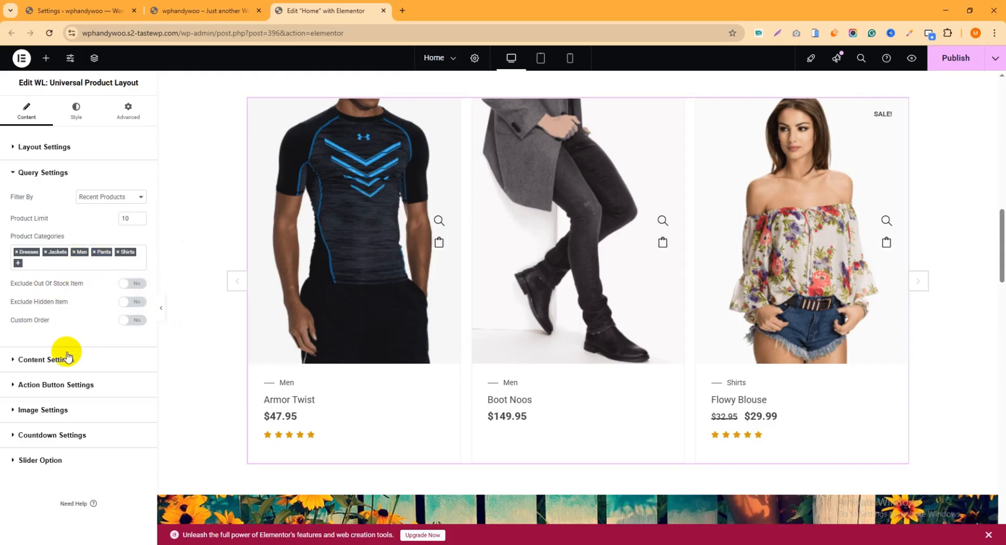
- Hide the product rating and the border before the category in the widget's content settings
click(19, 362)
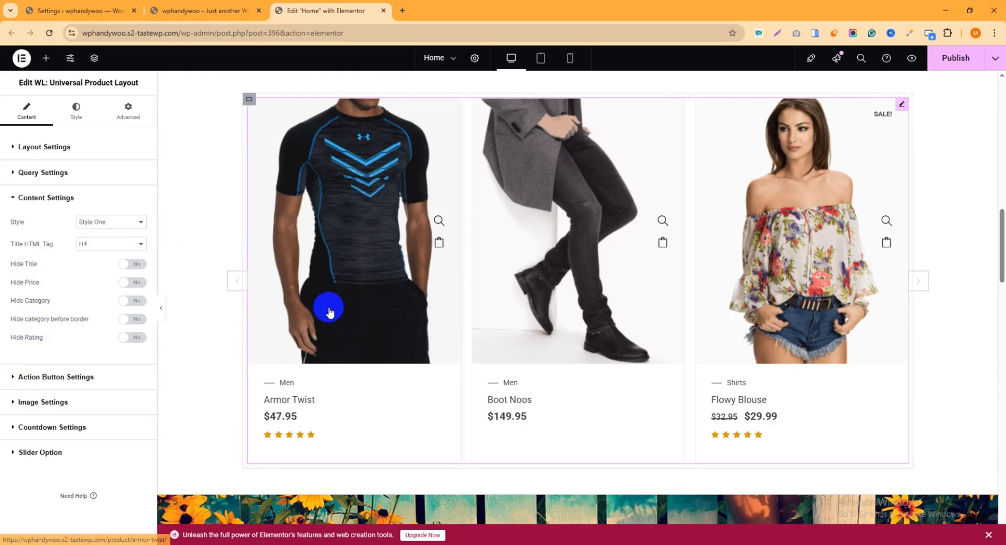
scroll(327, 312, down, 1)
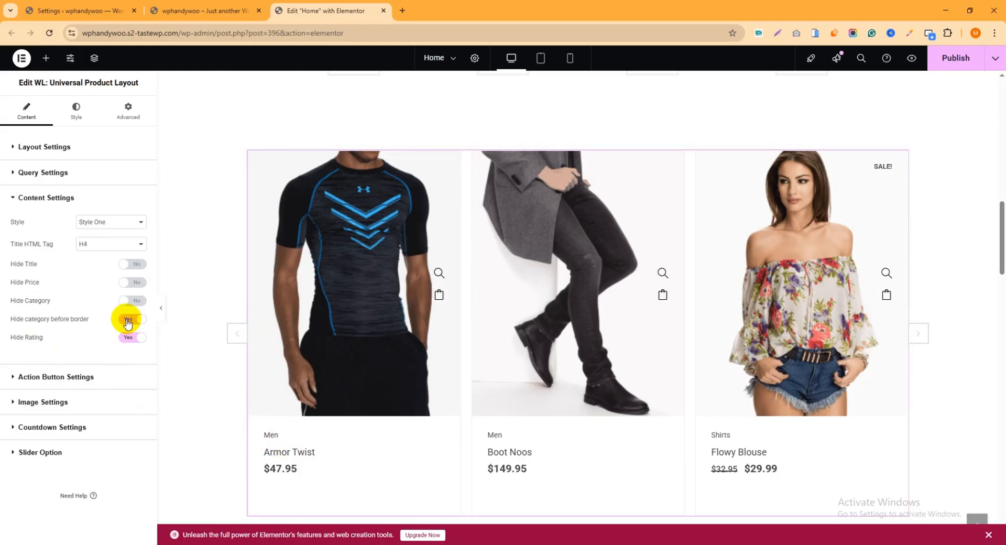
- Hide the action buttons on the product cards of the slider widget
click(65, 385)
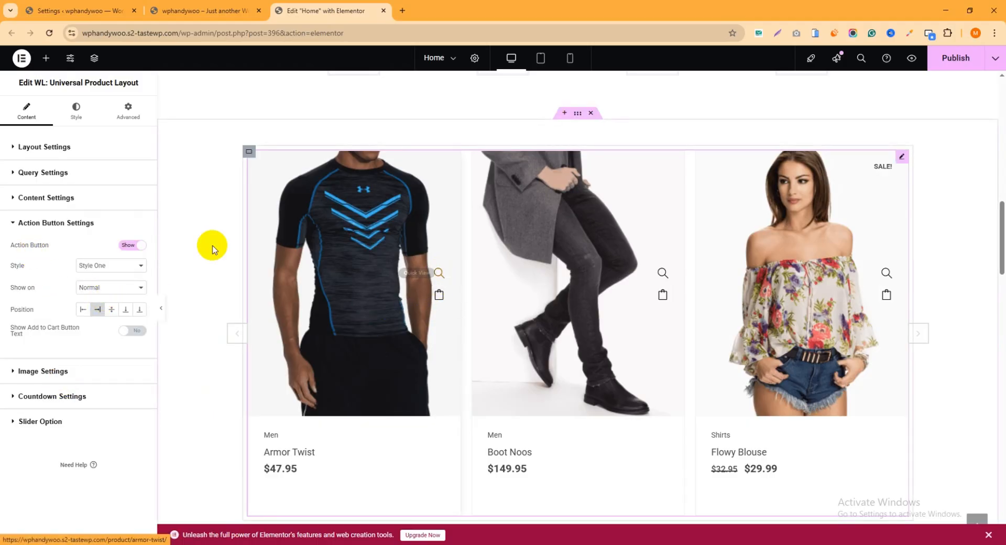
click(128, 245)
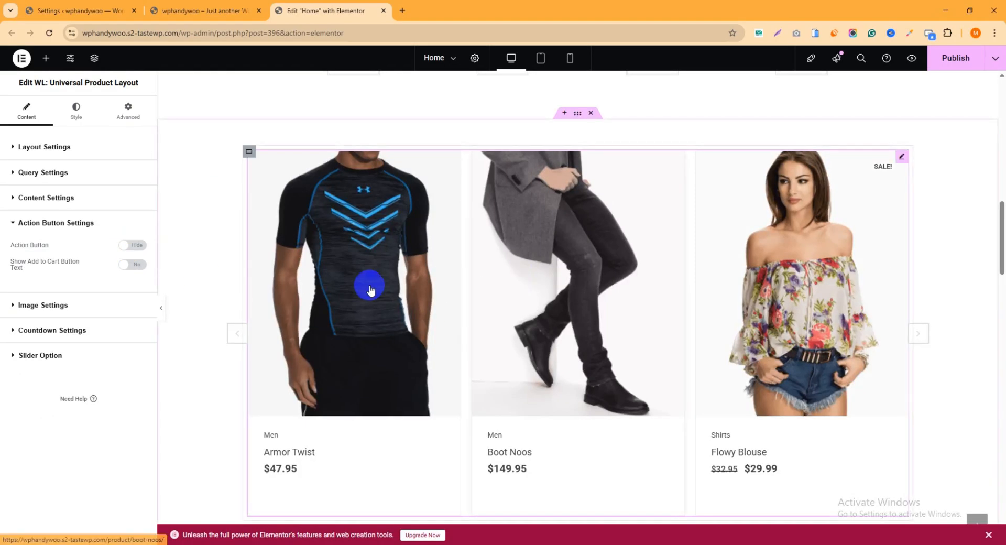
- Try the Image Slider thumbnails style for the product images and return to Single Image
click(25, 313)
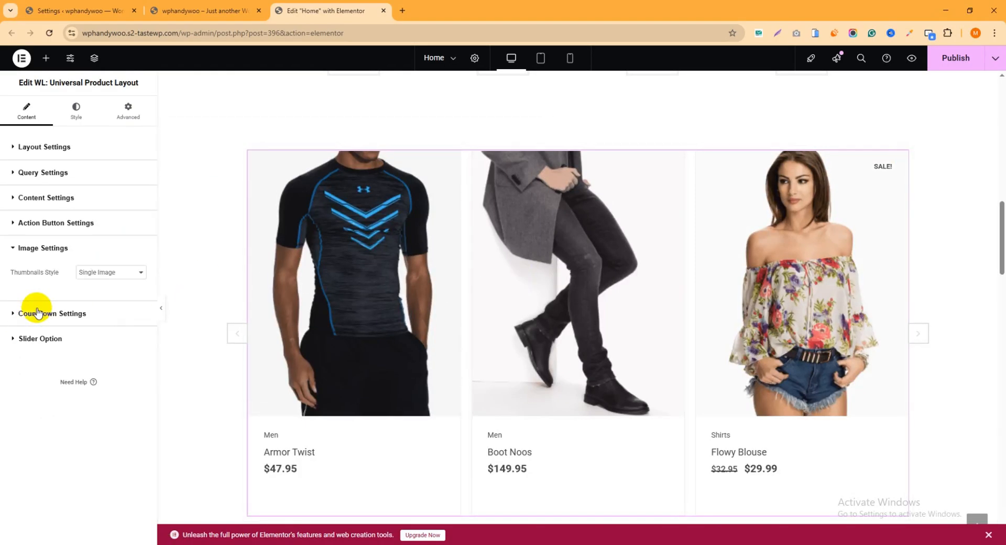
click(90, 273)
click(98, 299)
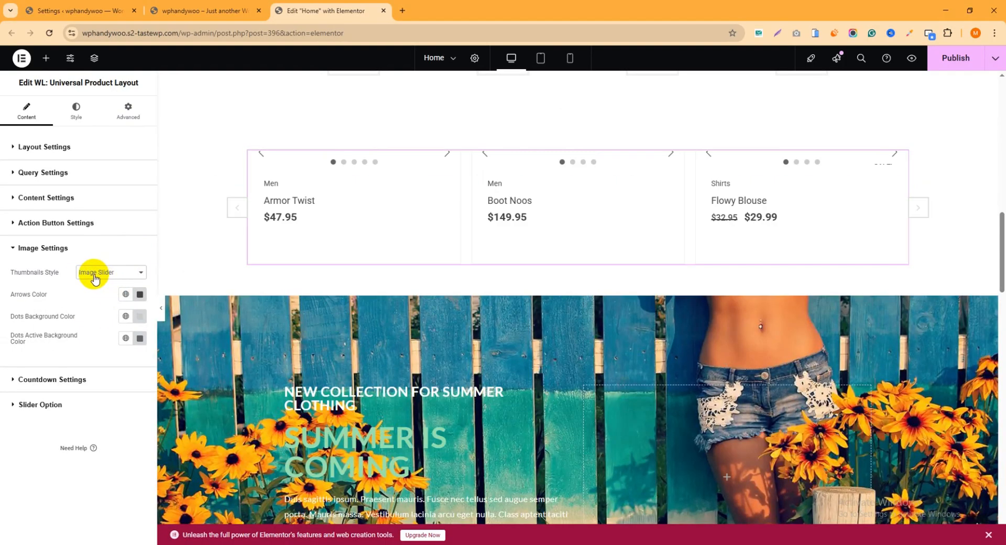
click(95, 276)
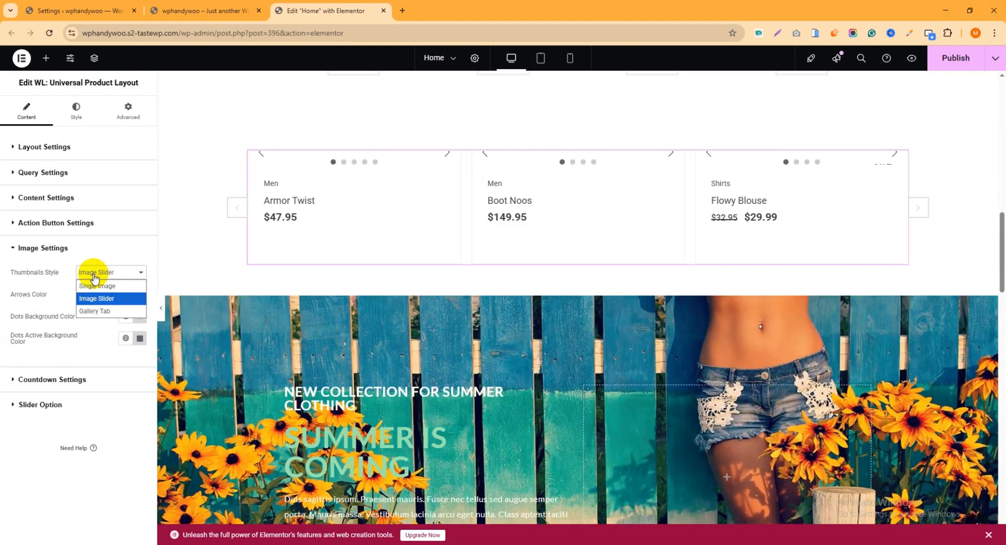
click(106, 274)
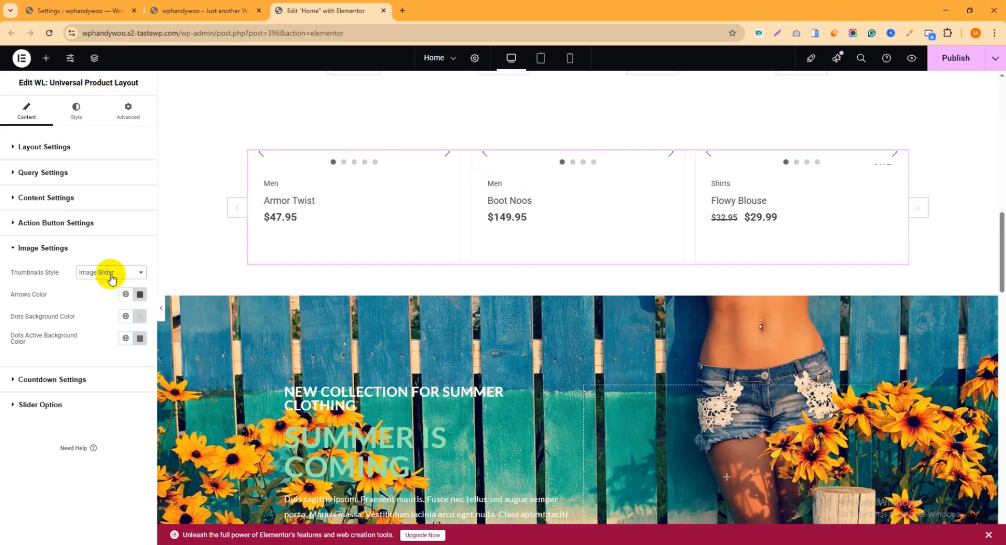
click(107, 274)
click(98, 285)
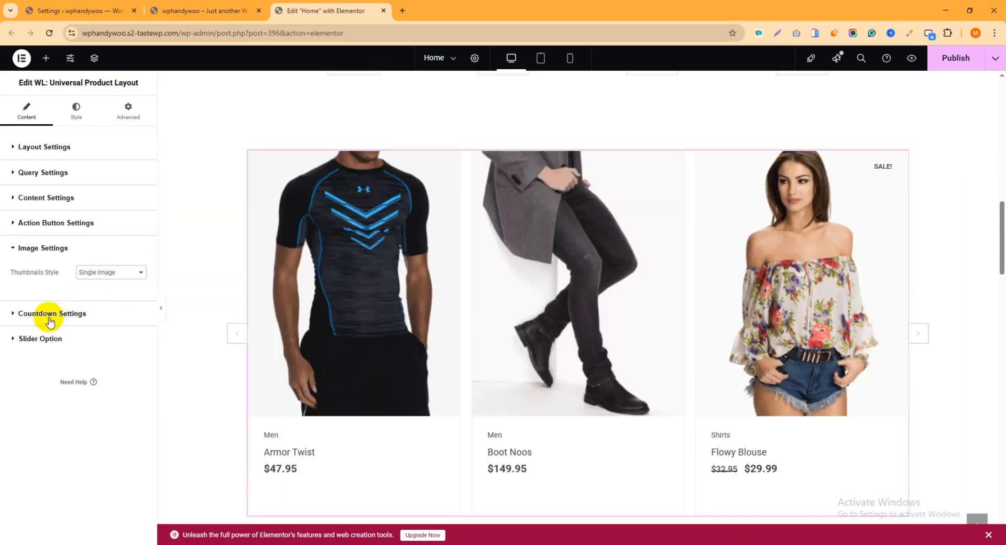
- Turn the product widget's countdown timer on to preview its options and hide it again
click(46, 315)
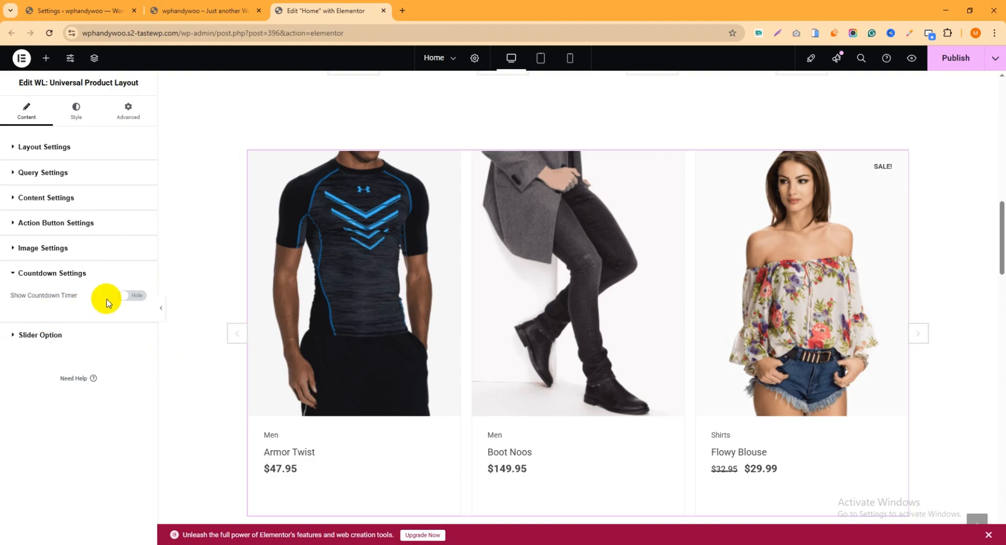
click(131, 297)
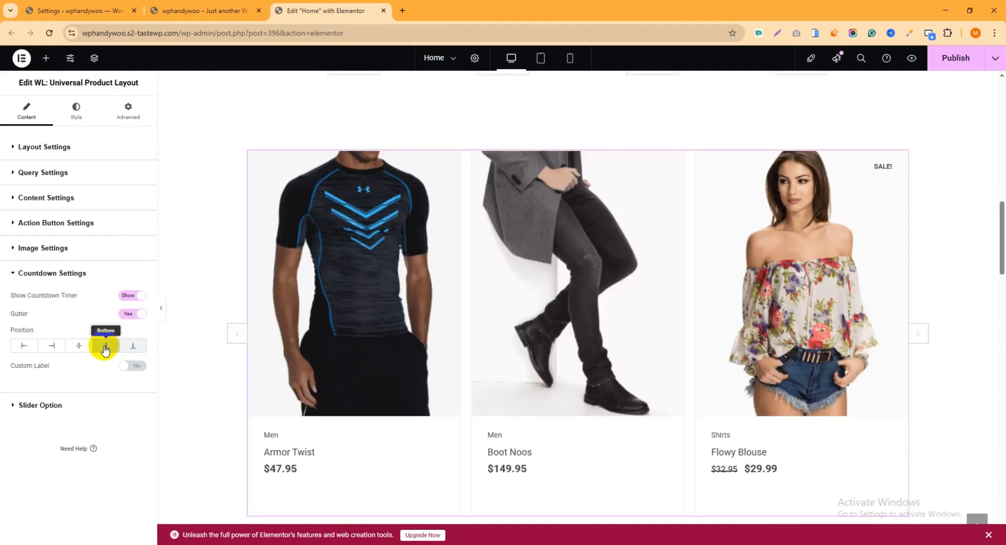
click(130, 297)
- Try showing 2 slider items at once in the slider options and set the number back to 3
click(48, 340)
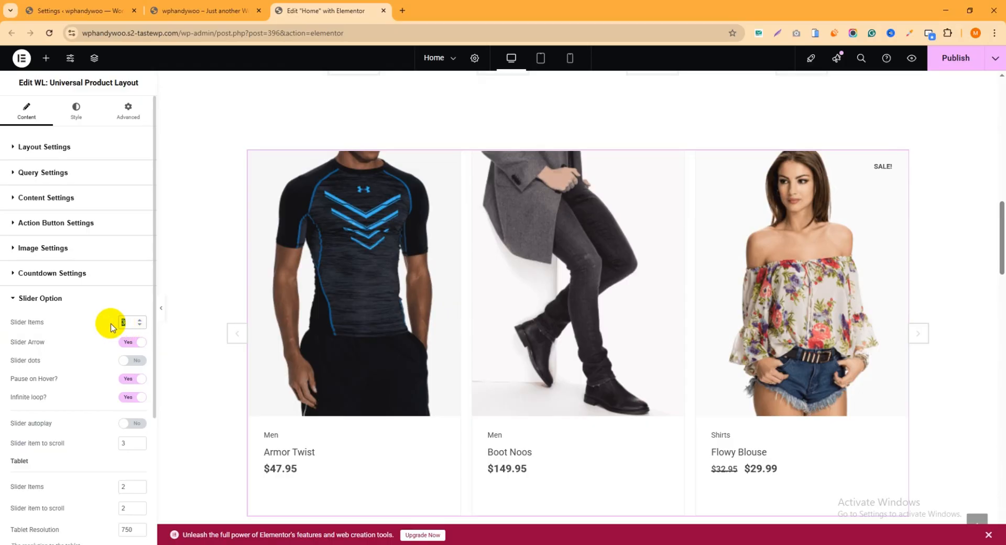
text(2)
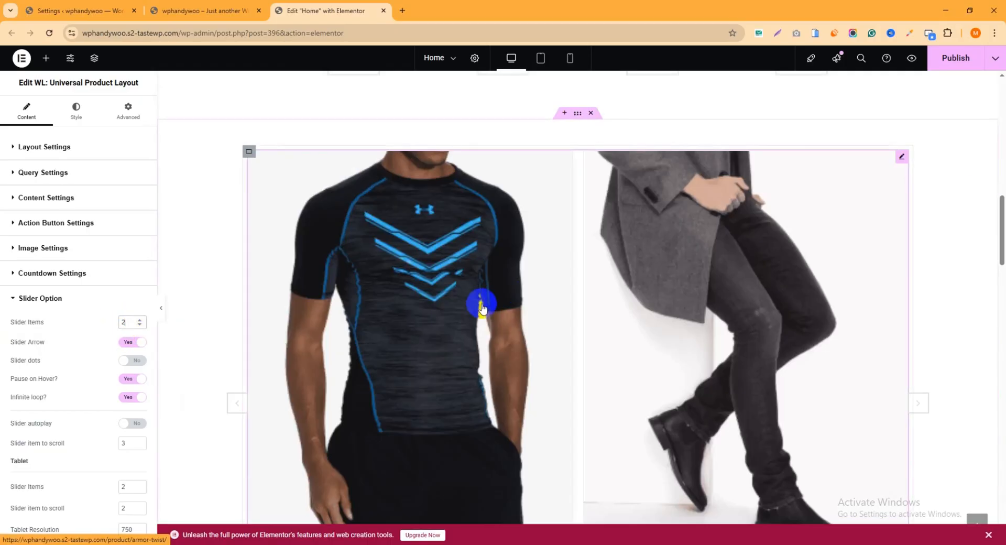
scroll(655, 267, down, 3)
scroll(699, 263, up, 1)
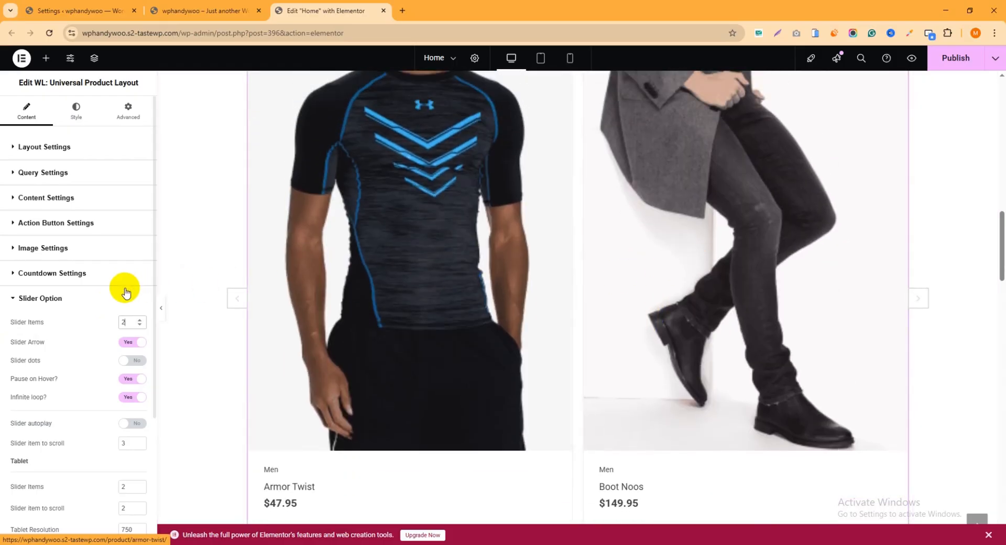
text(3)
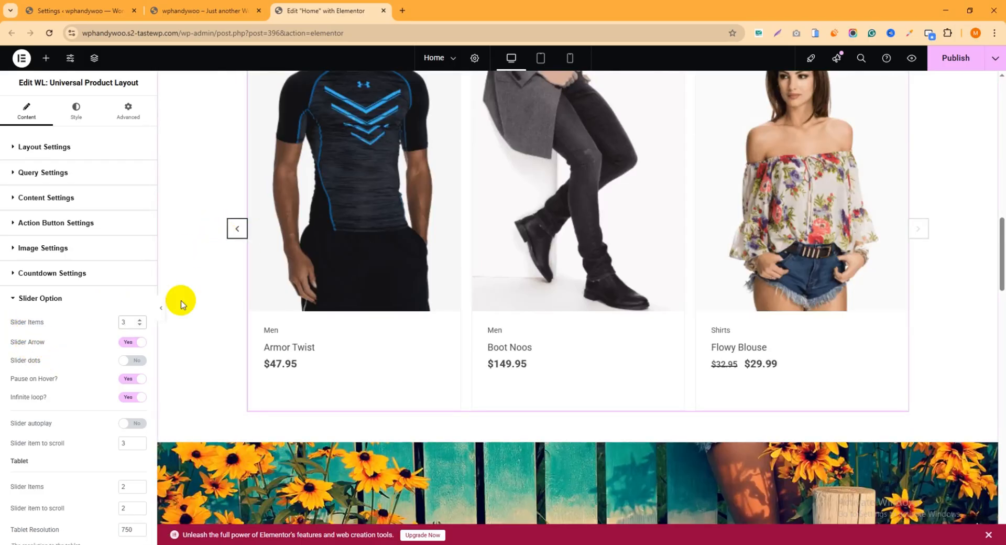
- Enable the slider dots and turn off the slider arrows for the product slider
click(137, 361)
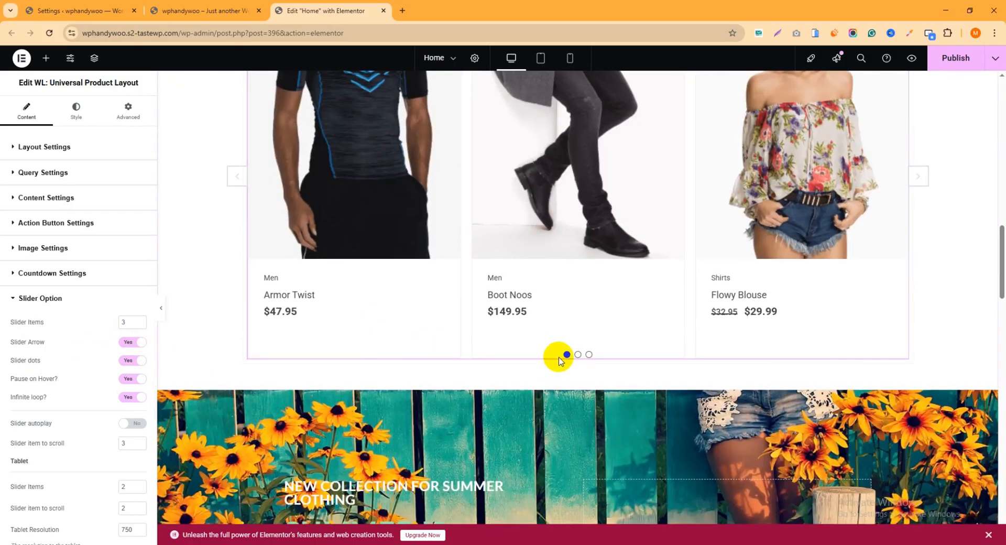
click(131, 345)
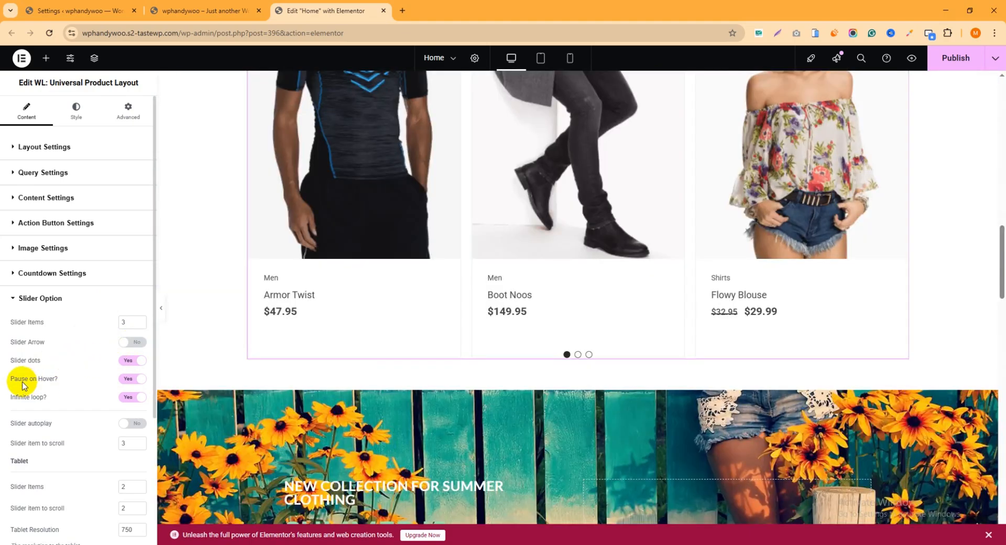
scroll(393, 265, up, 2)
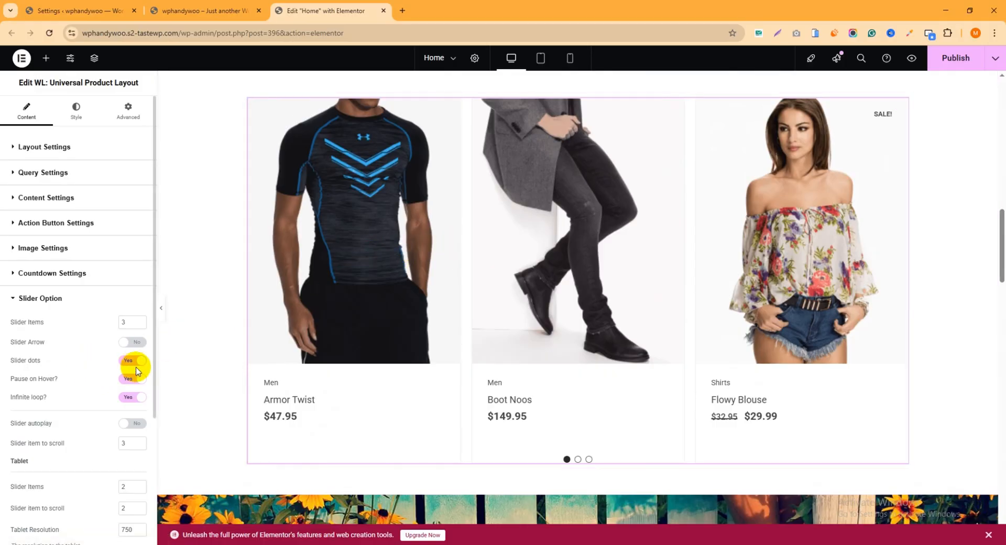
- Enable slider autoplay and set the autoplay speed to 2500
scroll(131, 367, down, 1)
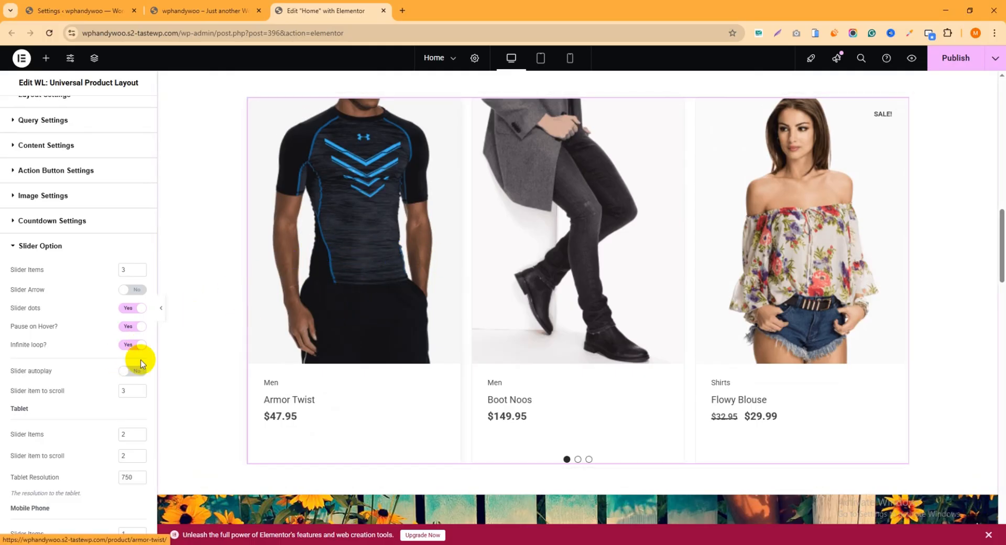
click(133, 371)
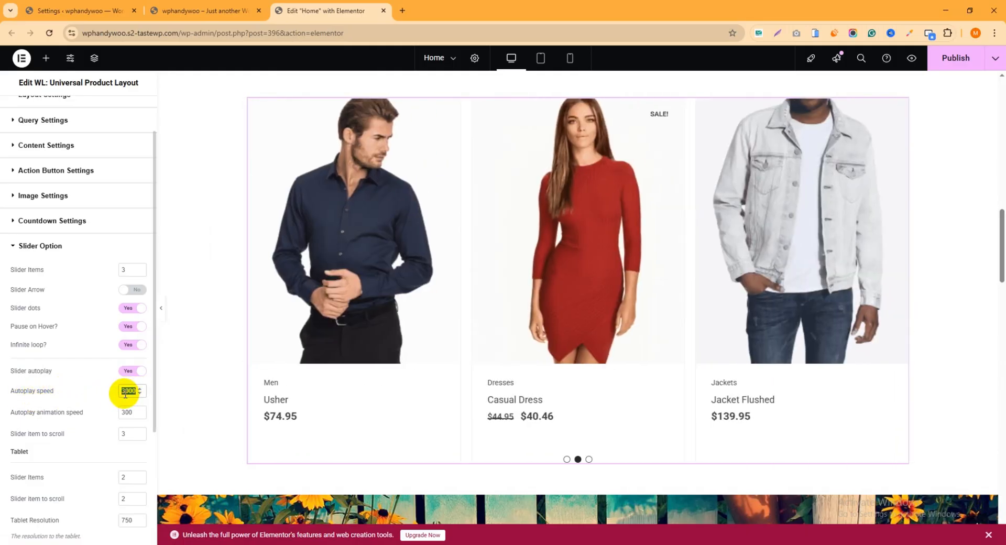
text(20)
text(500)
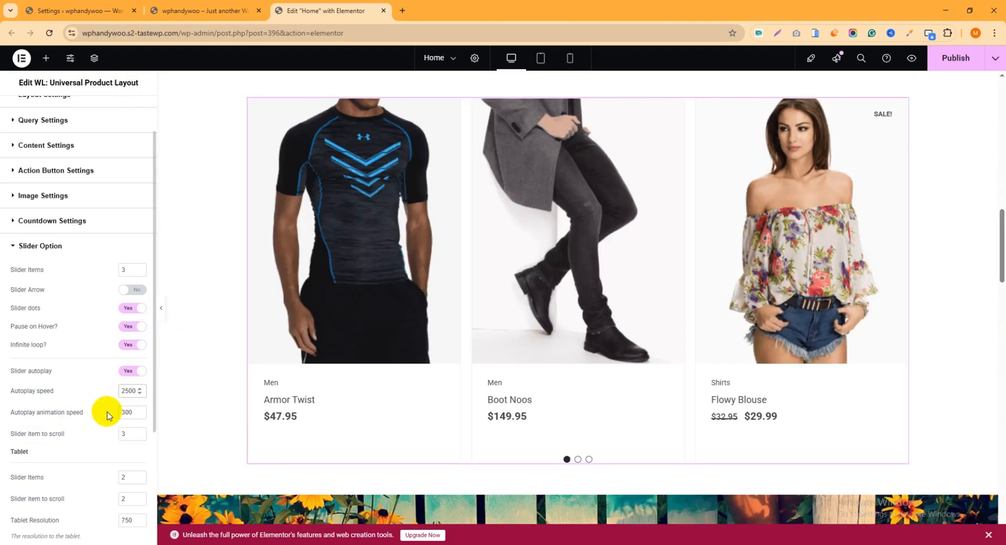
scroll(125, 385, down, 1)
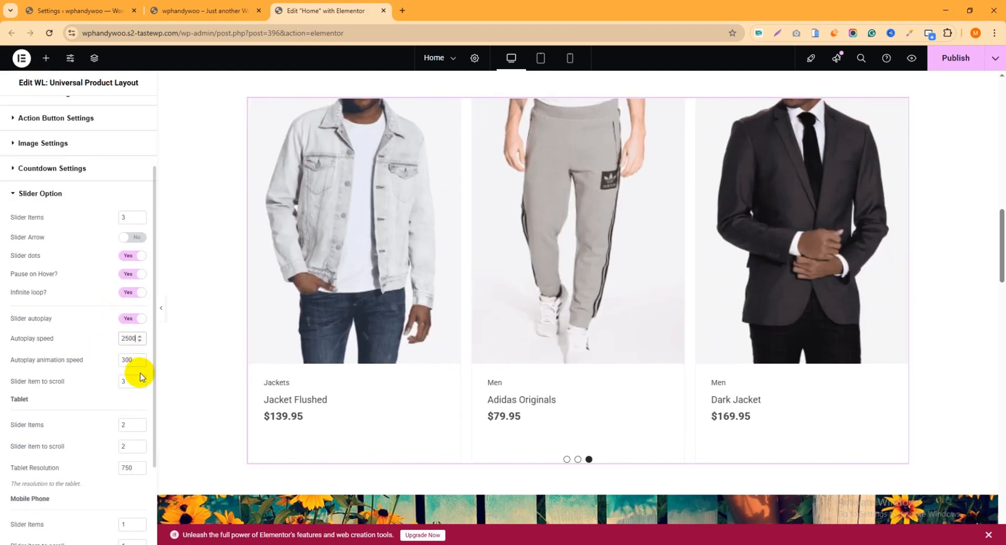
click(322, 317)
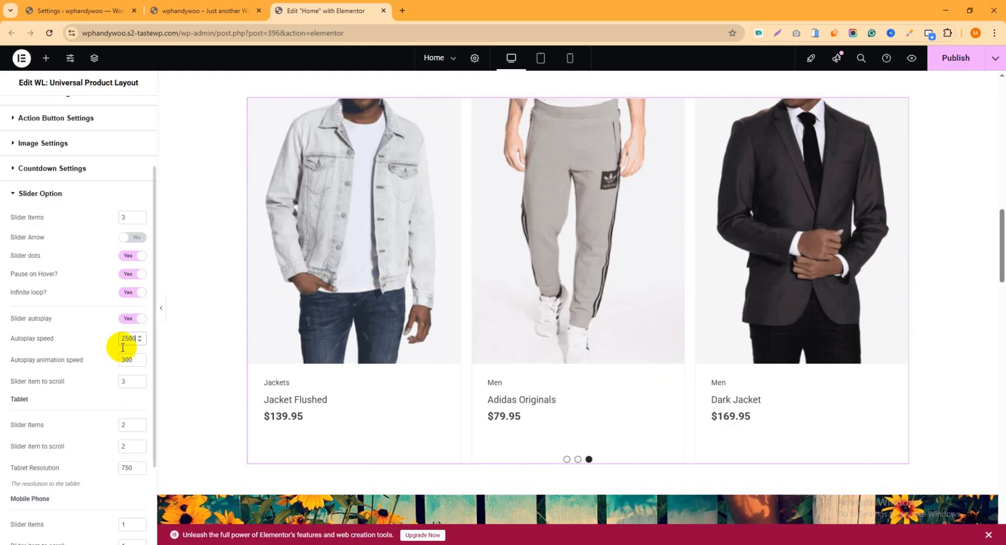
scroll(124, 357, down, 2)
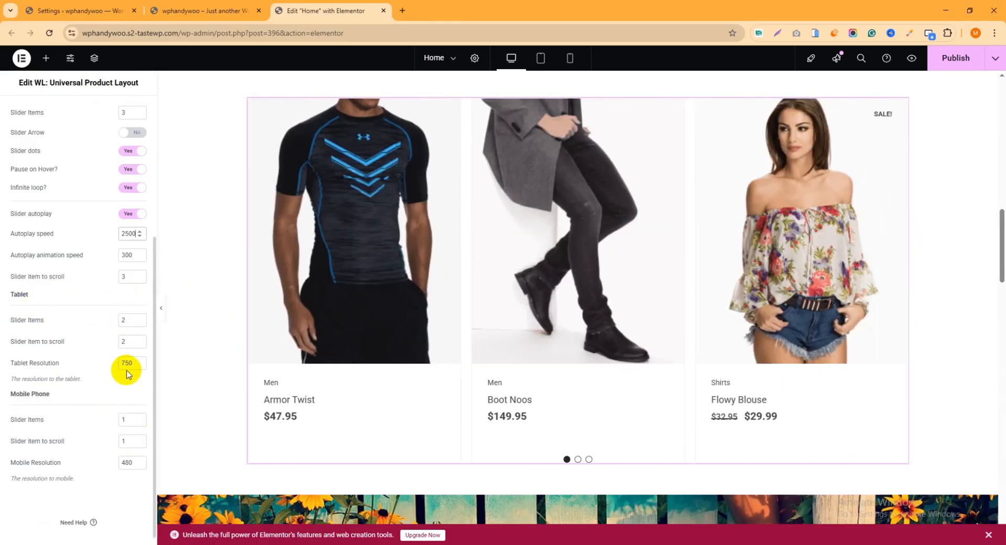
scroll(126, 370, up, 5)
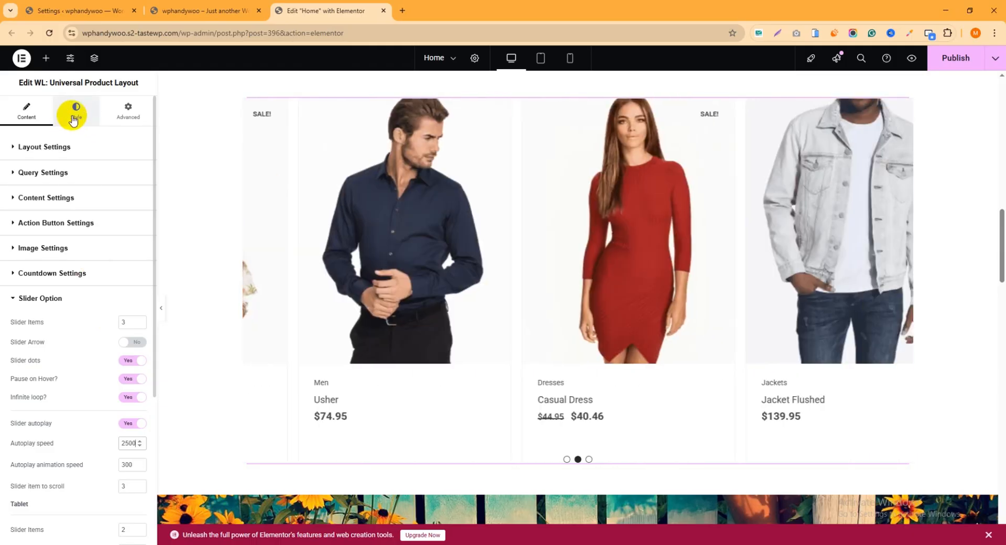
- Examine the widget's general style settings, from padding and margin through badge, category, title, price and rating
click(76, 119)
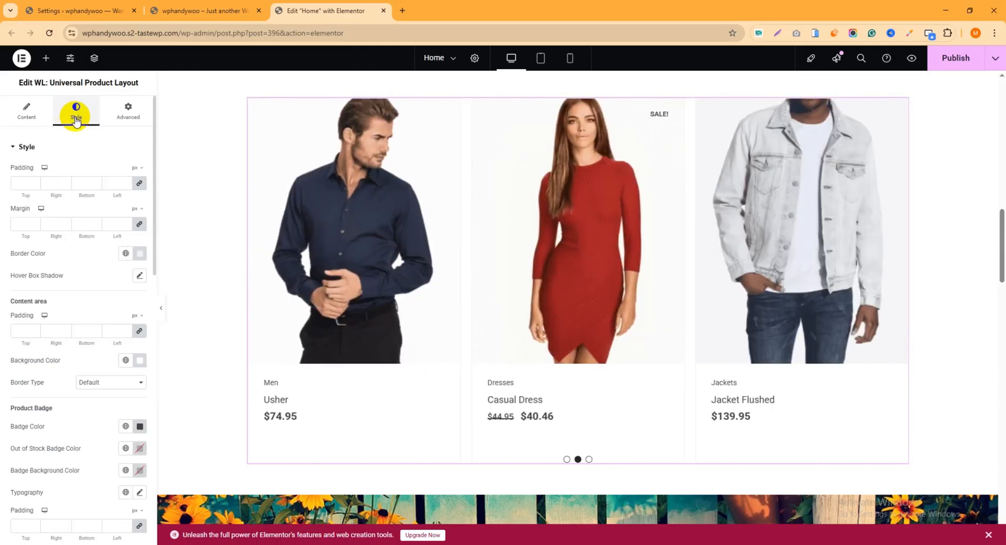
scroll(98, 225, down, 1)
scroll(94, 230, up, 2)
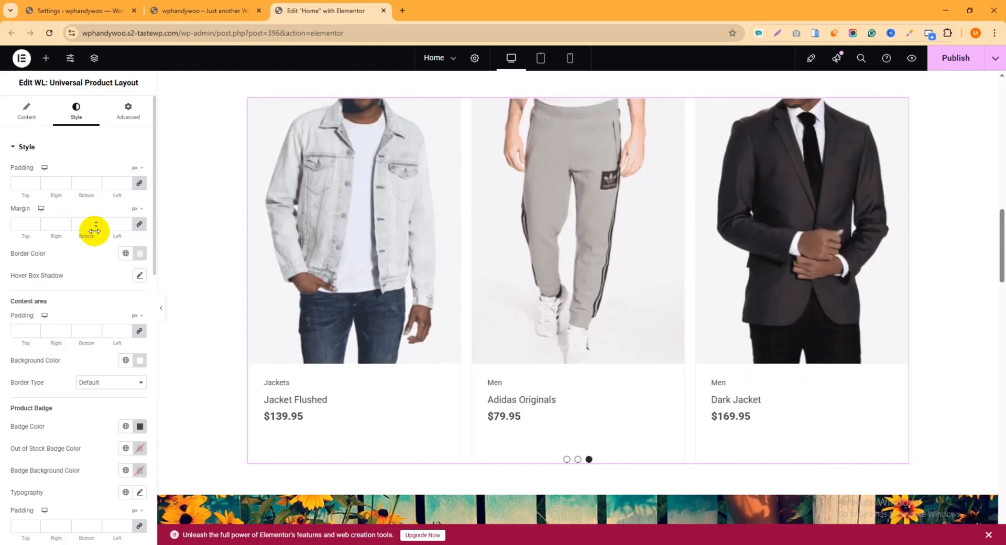
click(25, 147)
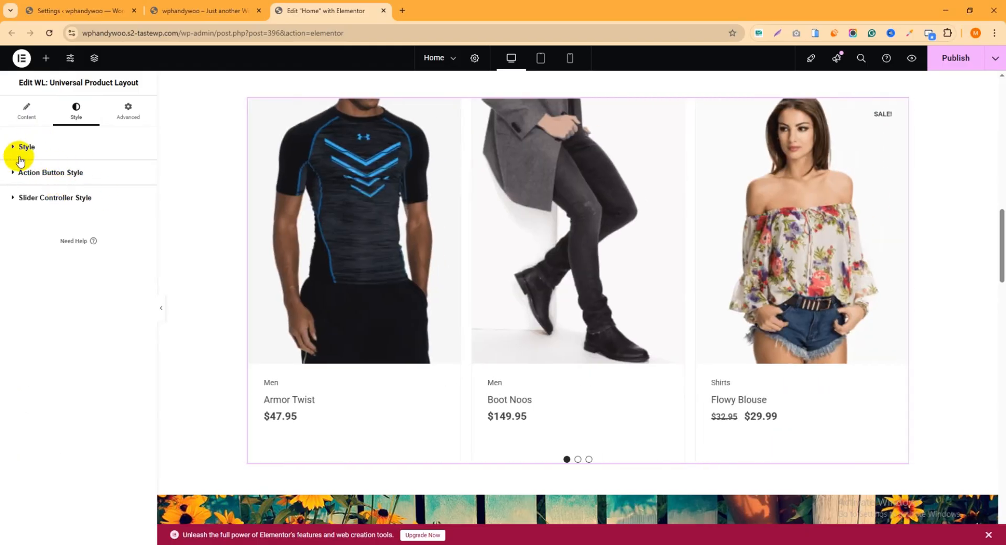
click(21, 149)
click(19, 149)
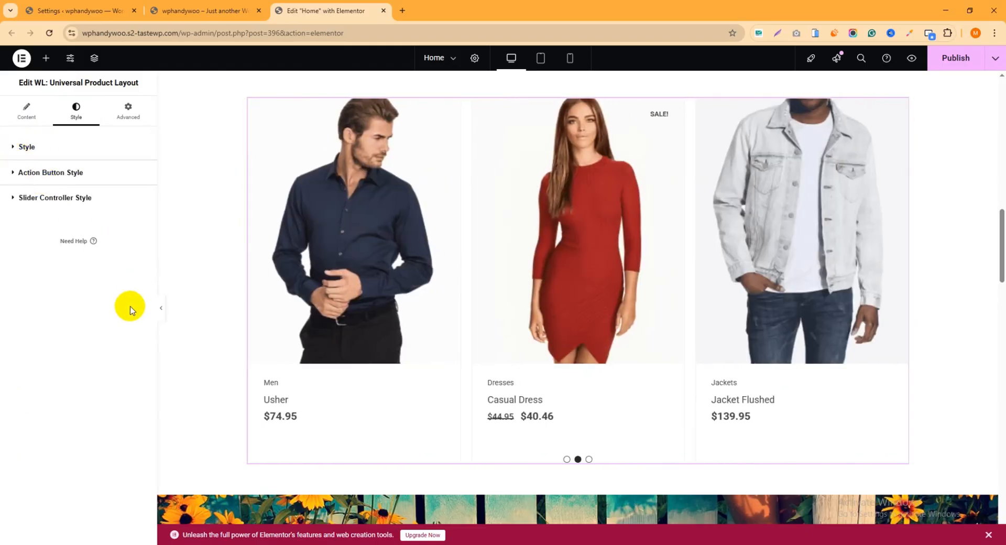
click(19, 148)
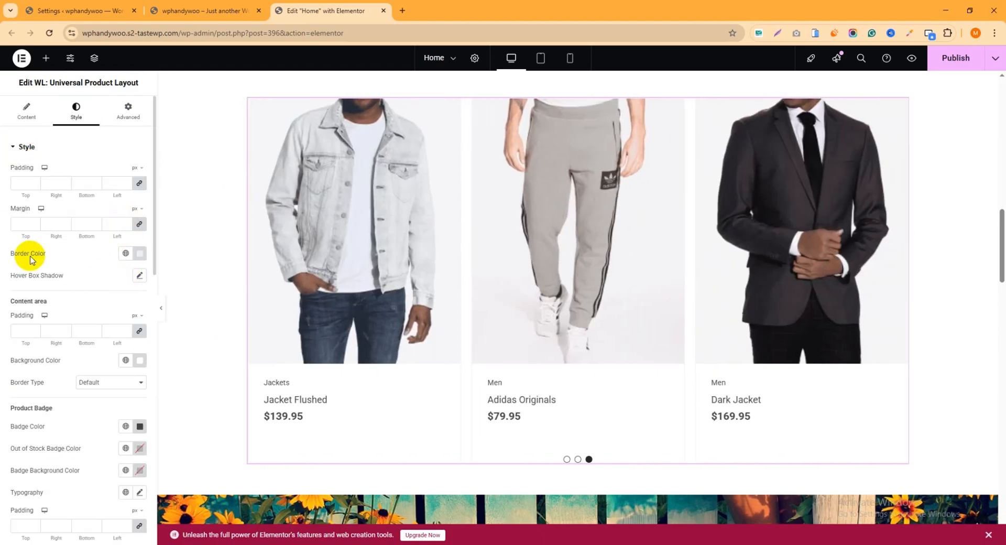
scroll(156, 256, down, 12)
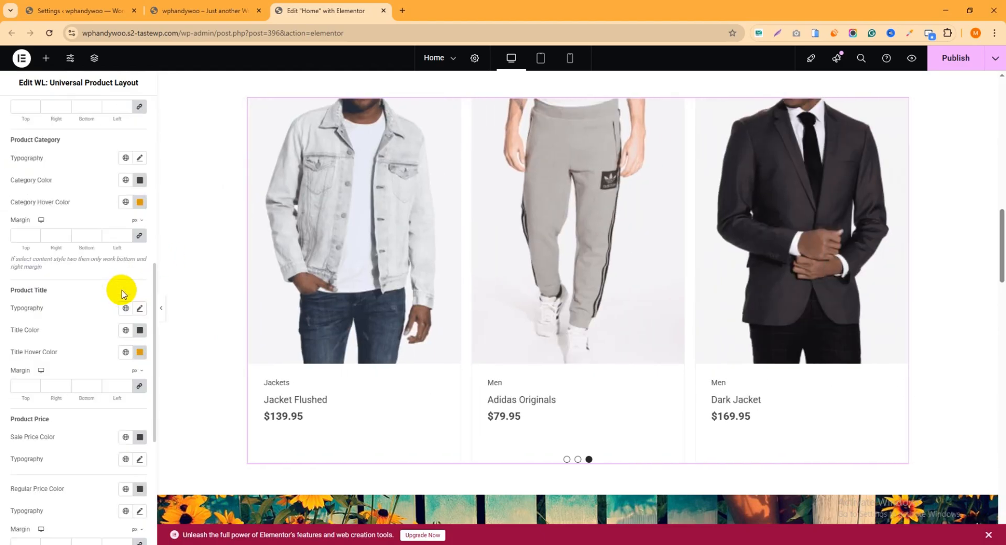
scroll(120, 291, down, 2)
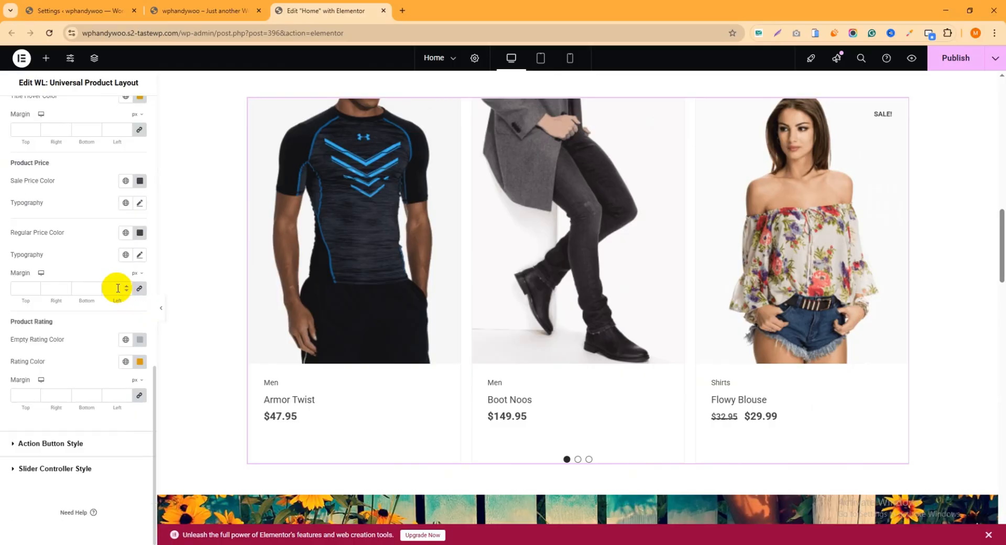
- Examine the style options for the action buttons and for the slider's navigation arrows and dots
click(51, 446)
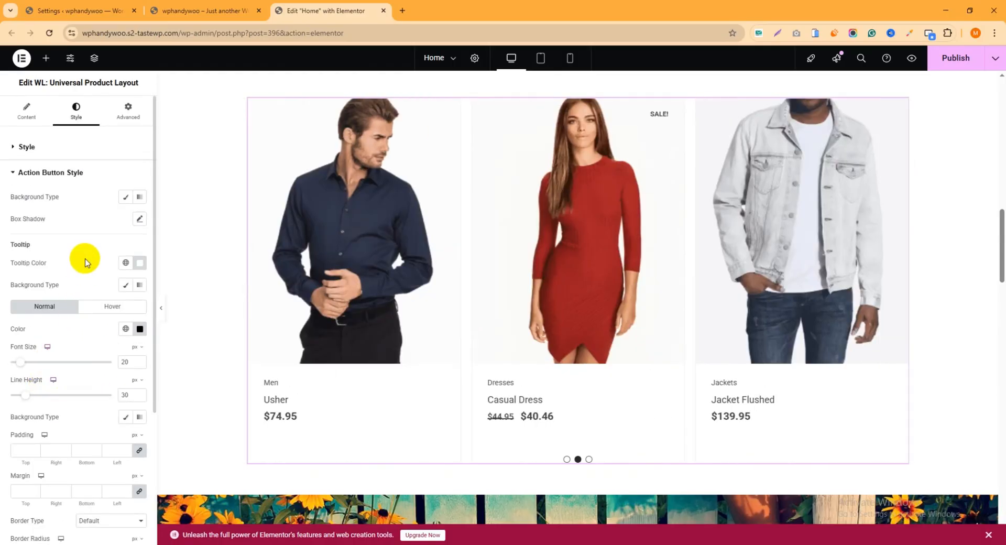
scroll(93, 256, down, 3)
scroll(89, 270, up, 3)
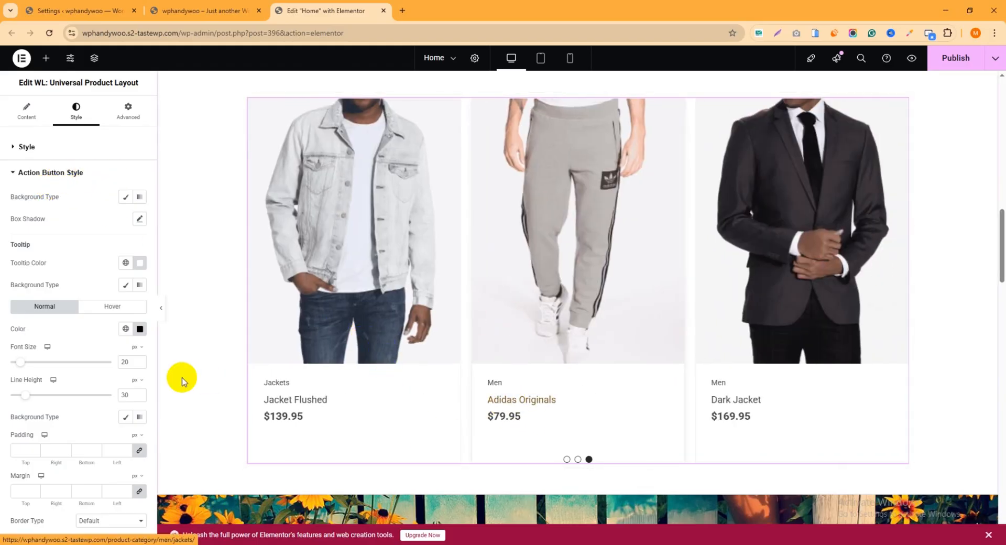
scroll(95, 370, down, 3)
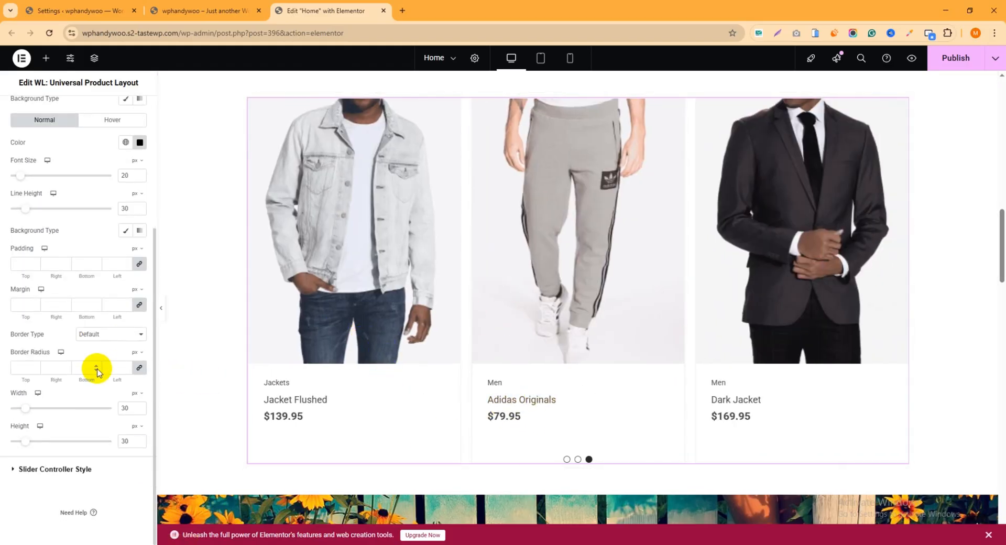
click(63, 469)
scroll(73, 246, down, 1)
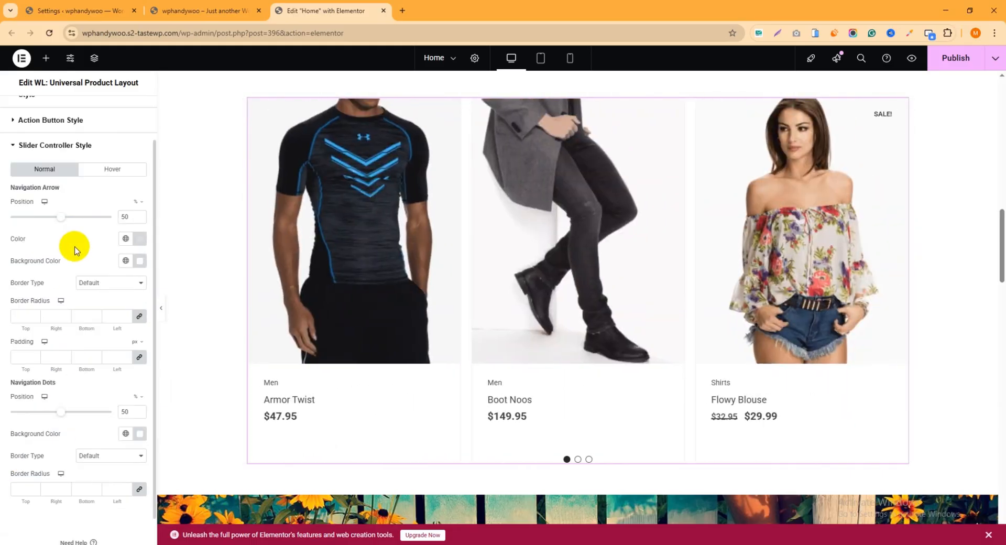
scroll(79, 241, down, 1)
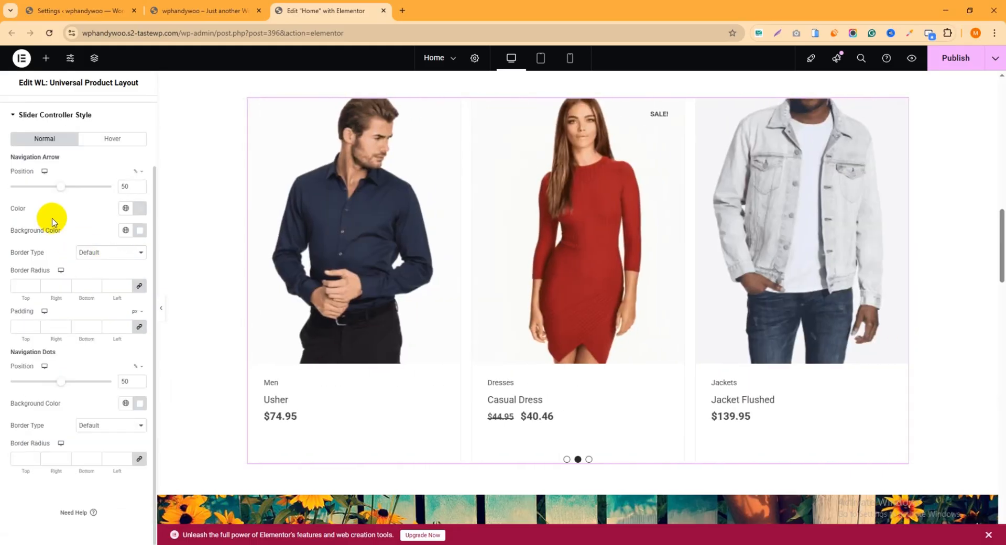
- Set the normal-state colour of the product slider's navigation arrows to a red near #BD2121
scroll(67, 229, up, 1)
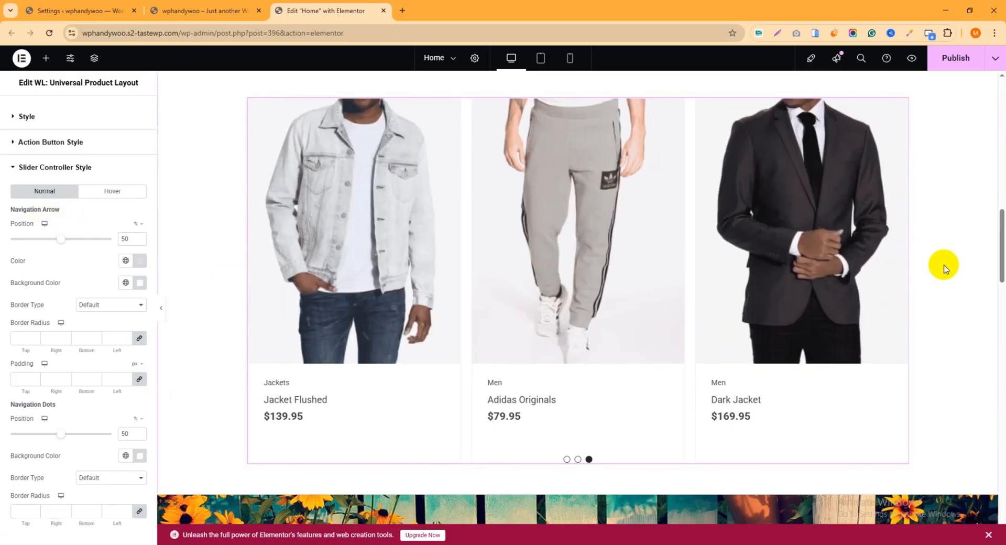
click(142, 268)
click(178, 323)
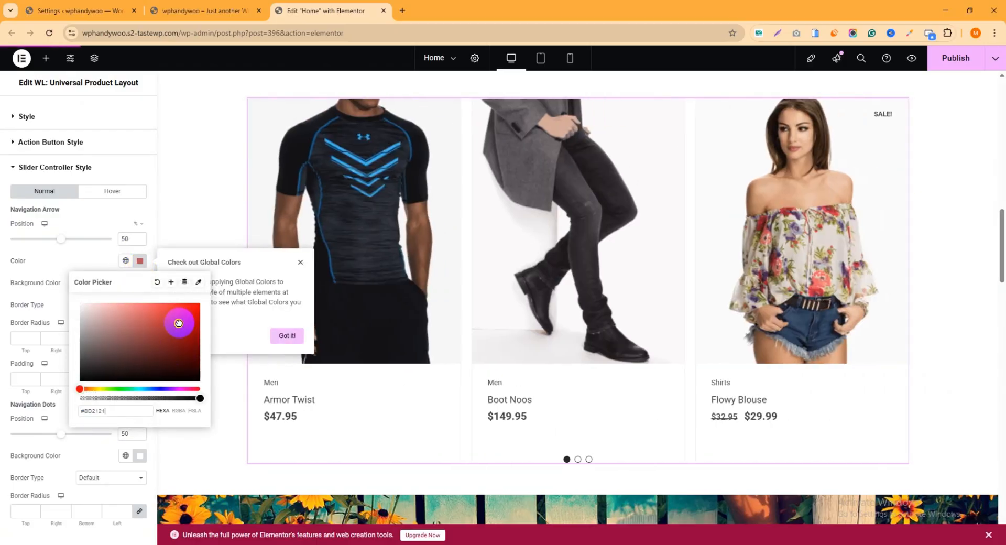
- Turn on the slider arrows in the product slider's options
scroll(74, 172, up, 1)
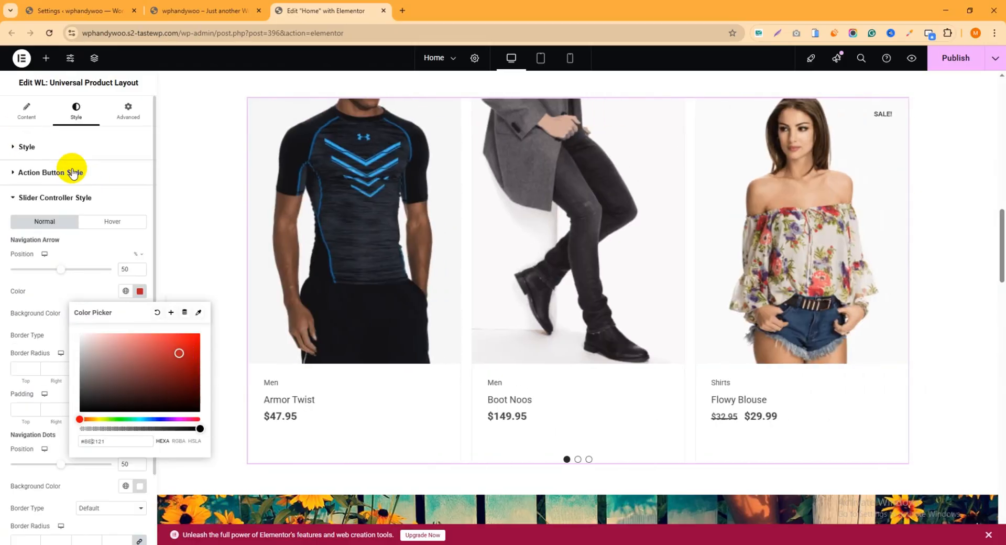
click(26, 112)
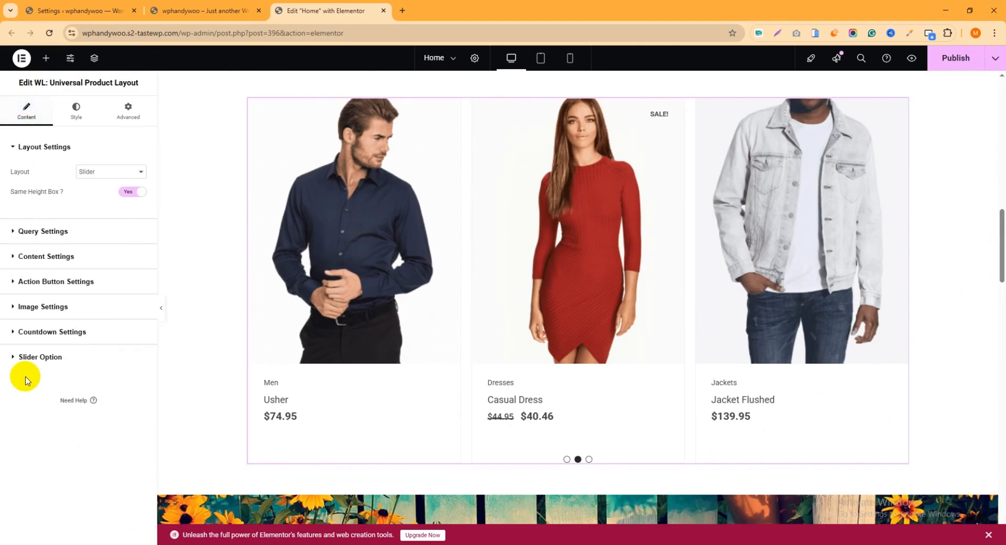
click(28, 355)
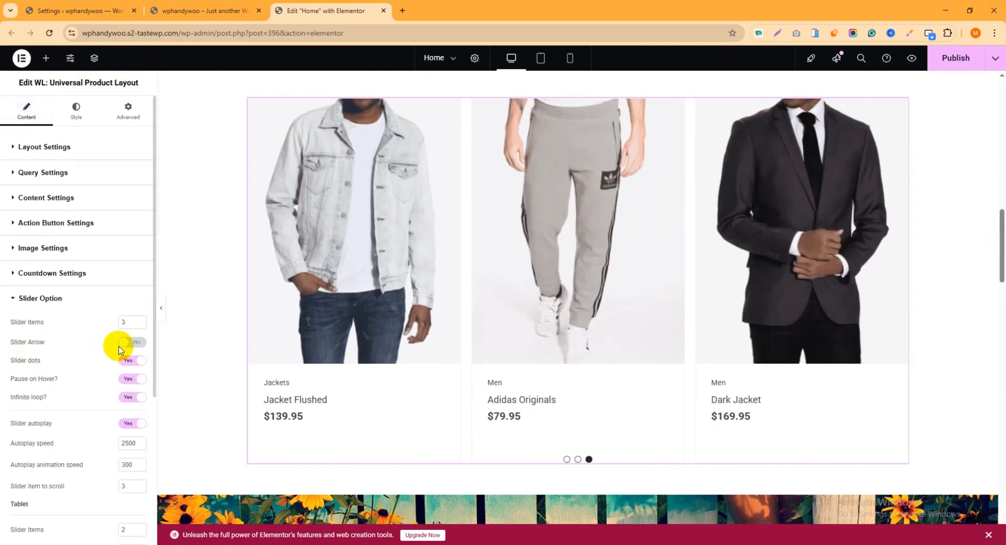
click(131, 344)
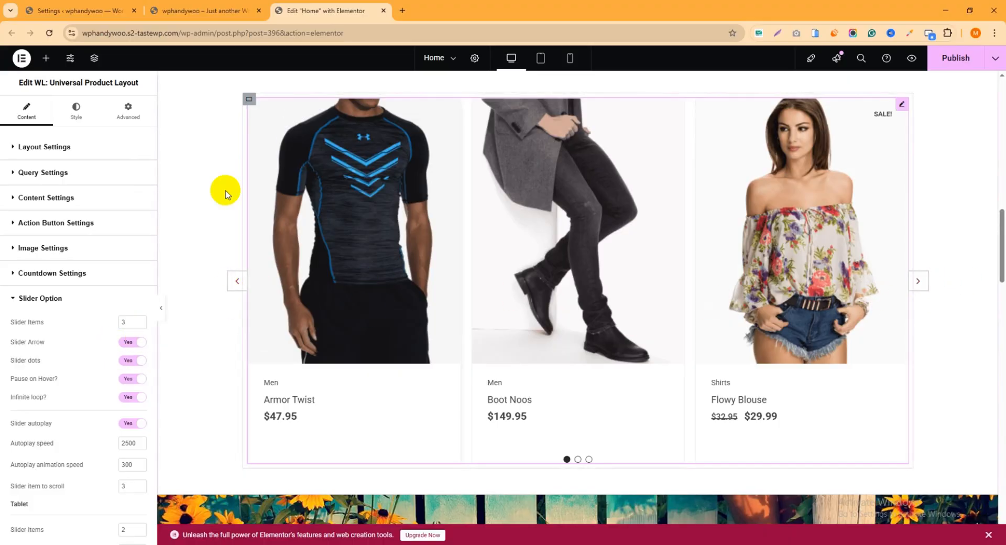
- Set the normal-state background colour of the slider's navigation dots to a red near #DA1515
click(76, 113)
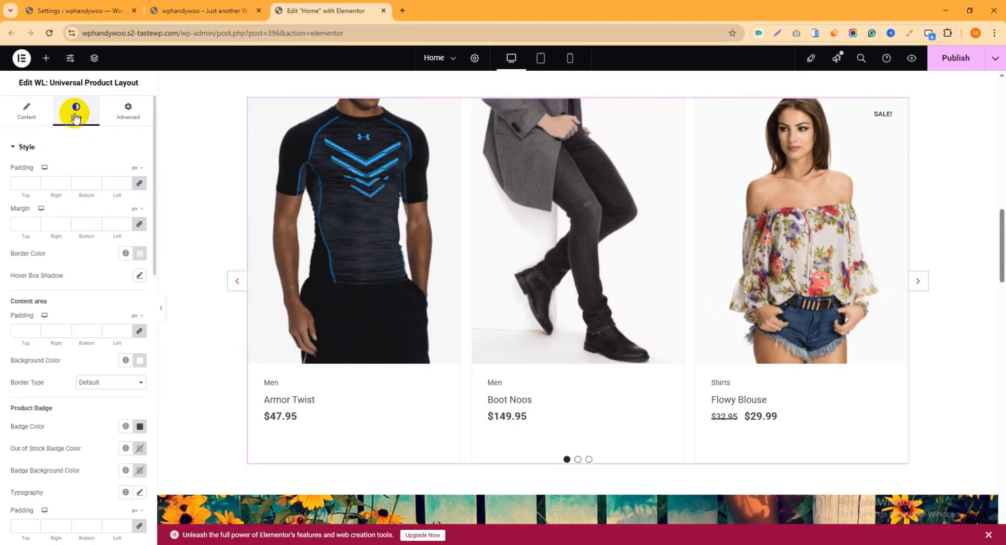
scroll(105, 362, down, 4)
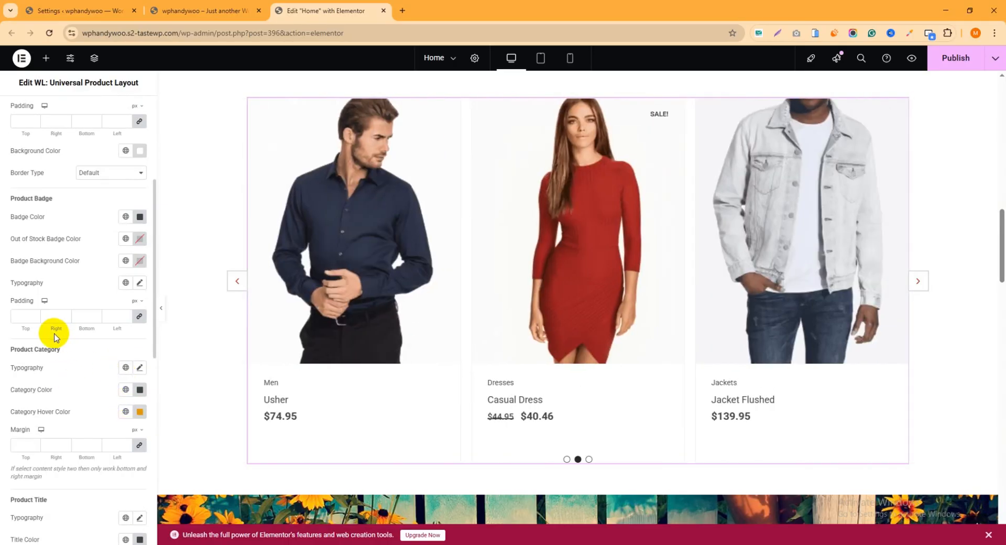
scroll(72, 251, down, 8)
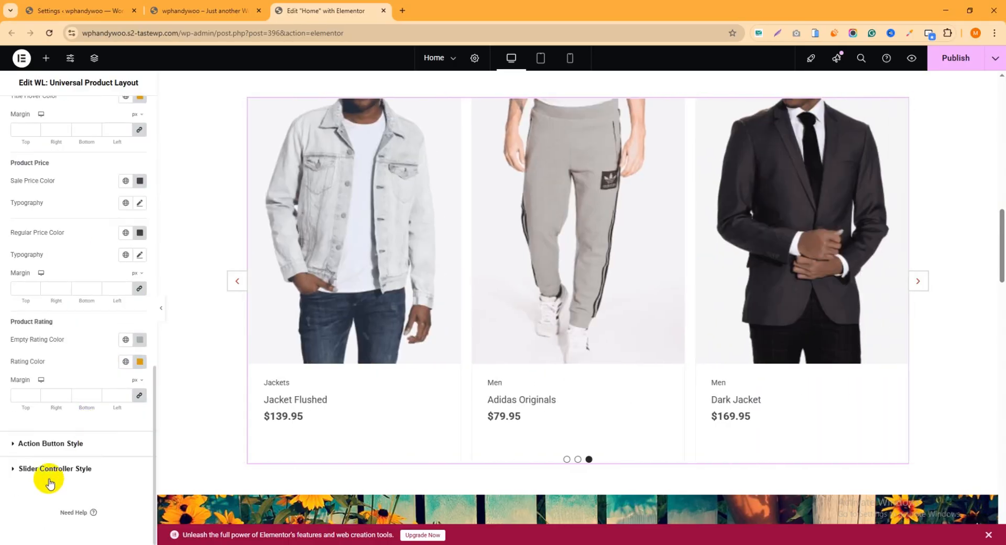
click(23, 469)
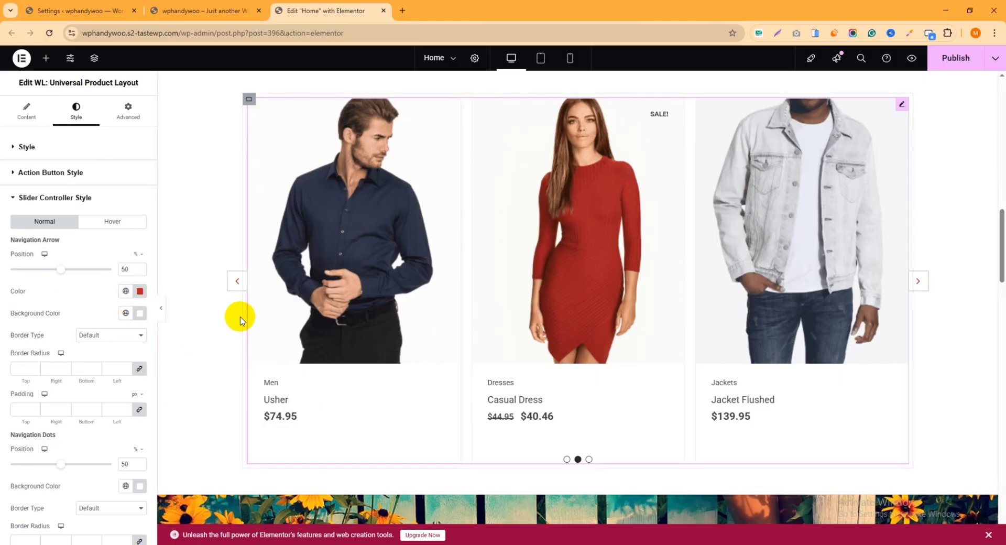
scroll(60, 302, down, 2)
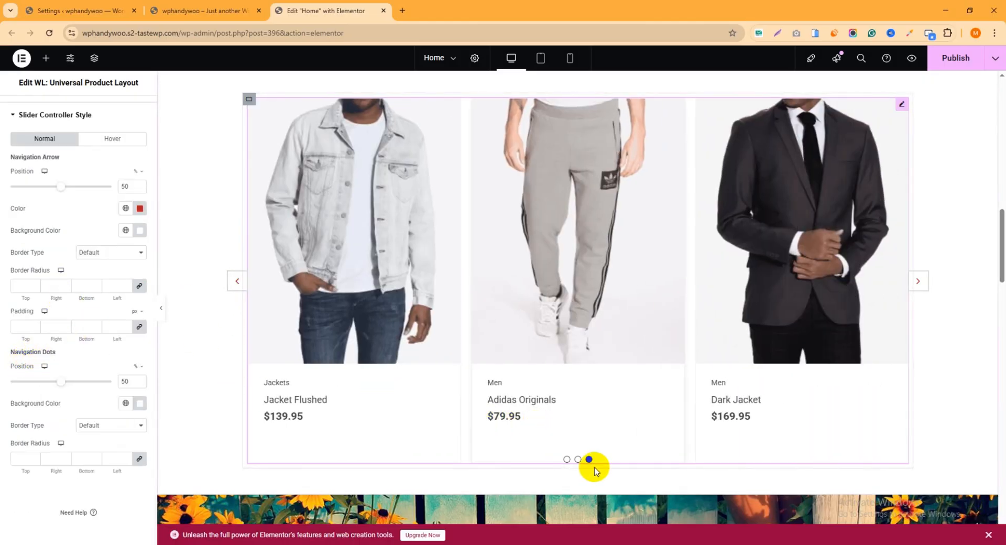
click(140, 404)
drag(162, 304, 187, 278)
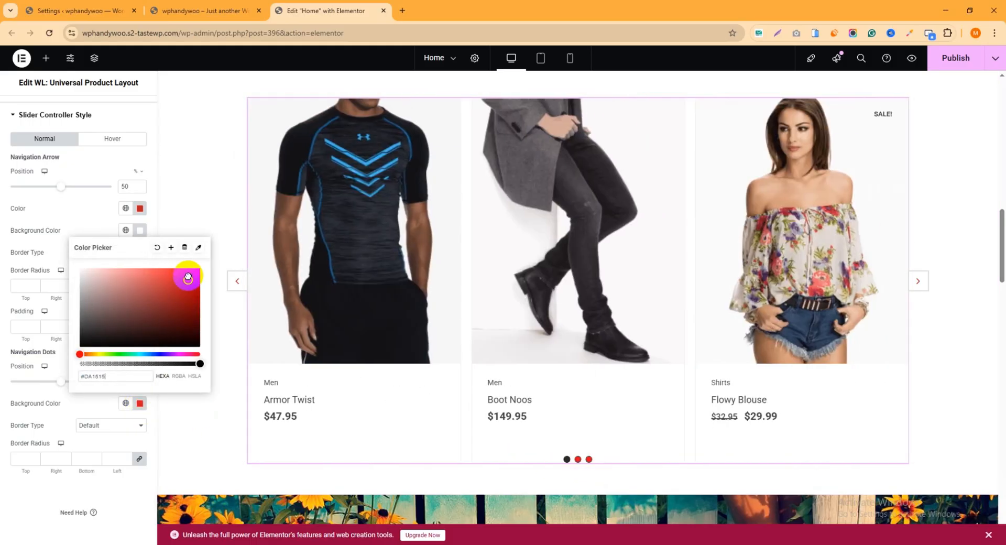
- Publish the home page, then test the product slider's next arrow and navigation dots on the live site
click(961, 64)
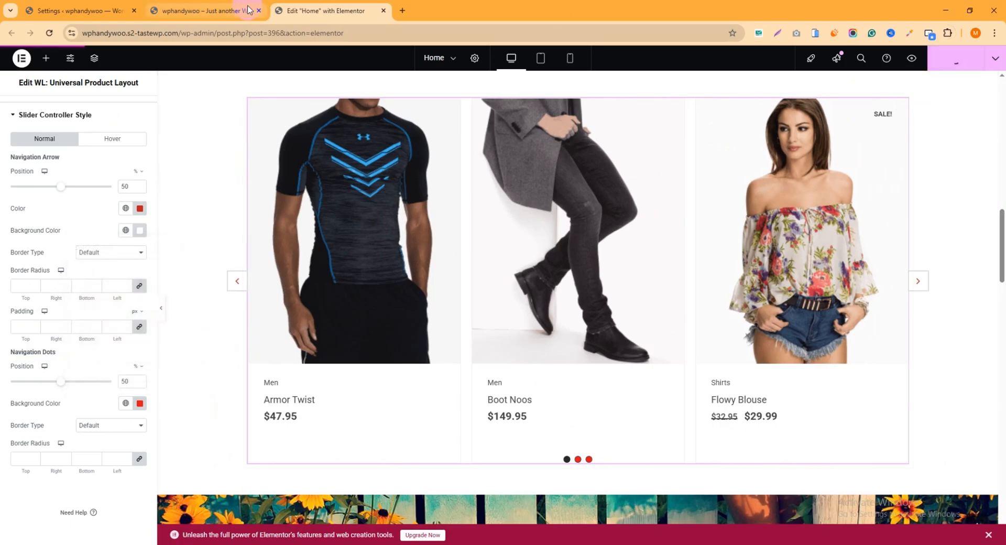
click(207, 11)
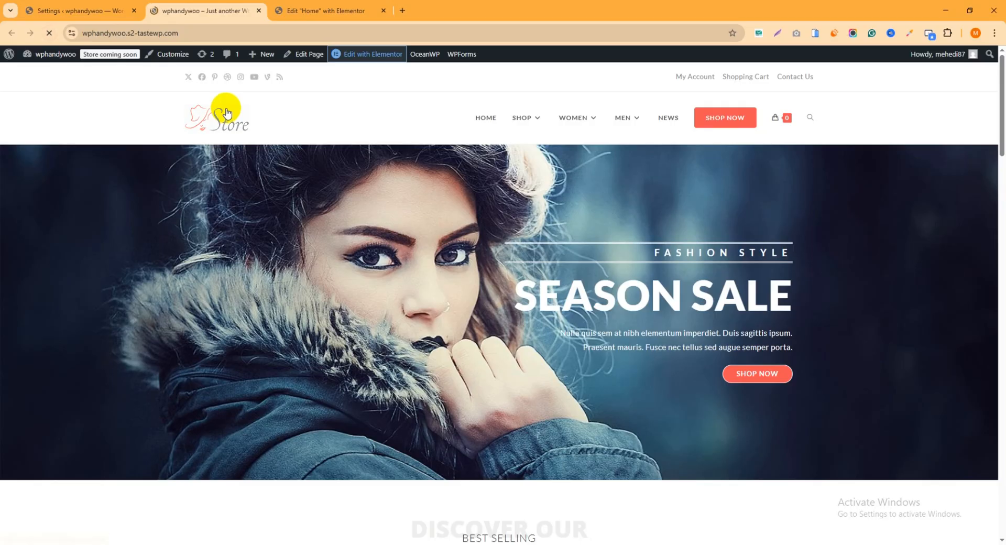
scroll(562, 303, down, 13)
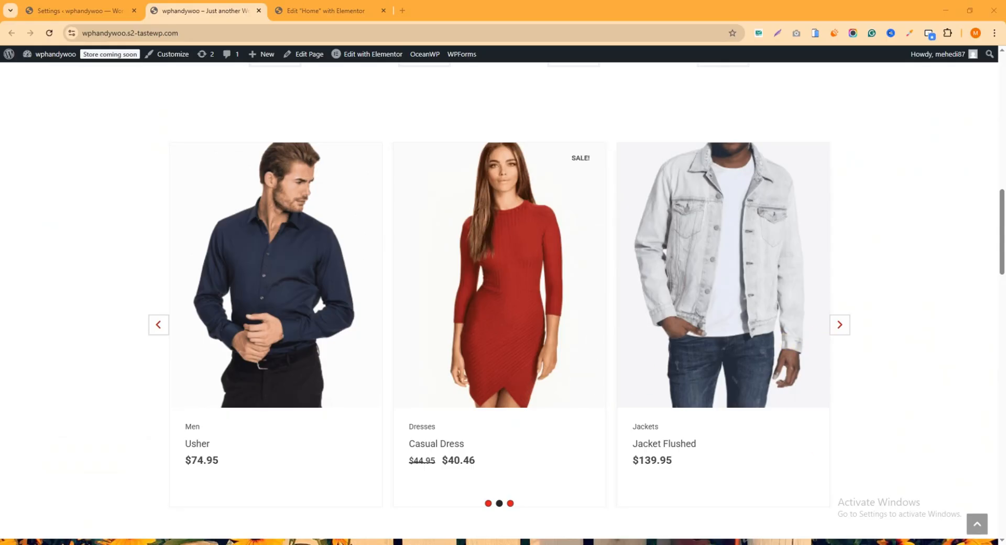
click(842, 327)
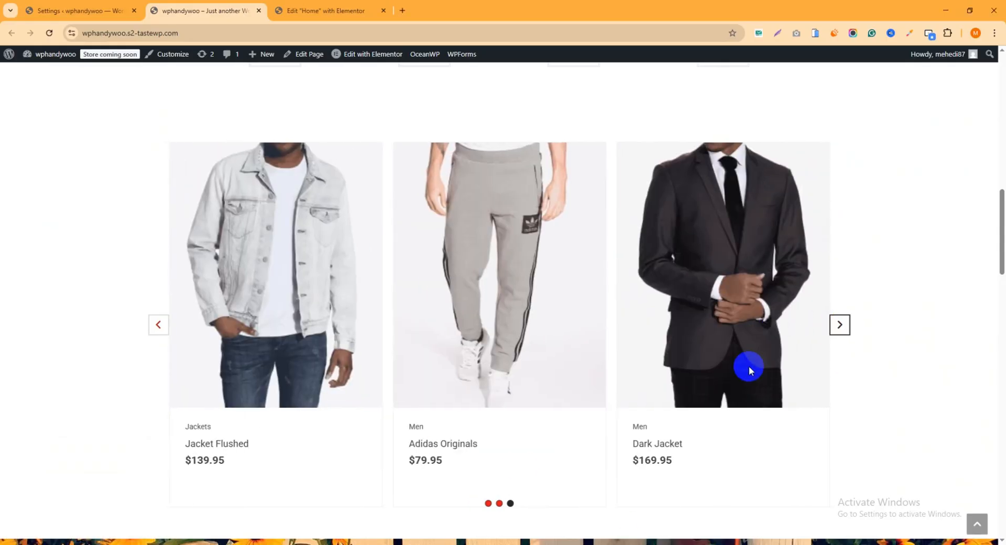
click(500, 505)
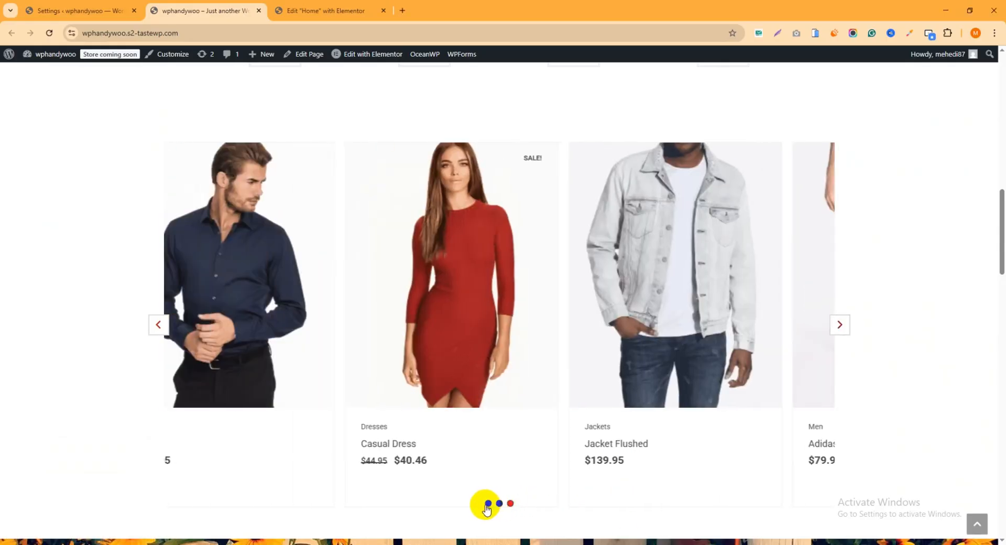